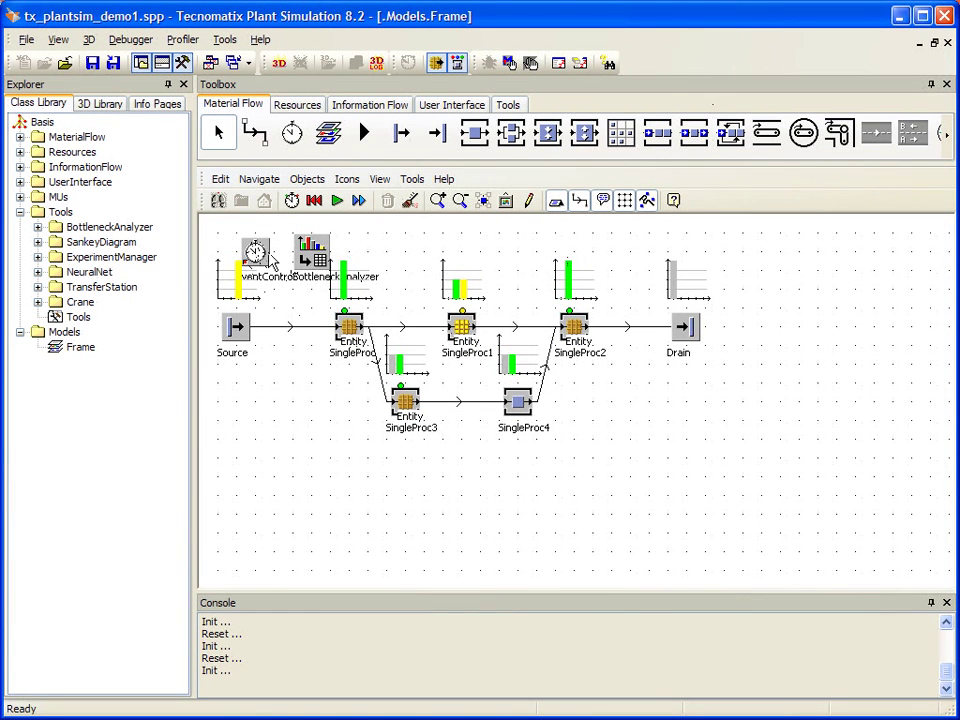
Set the EventController's End time to 1:00:00:00 so each run stops after one day.
{"action": "mouse_move", "coordinate": [268, 256]}
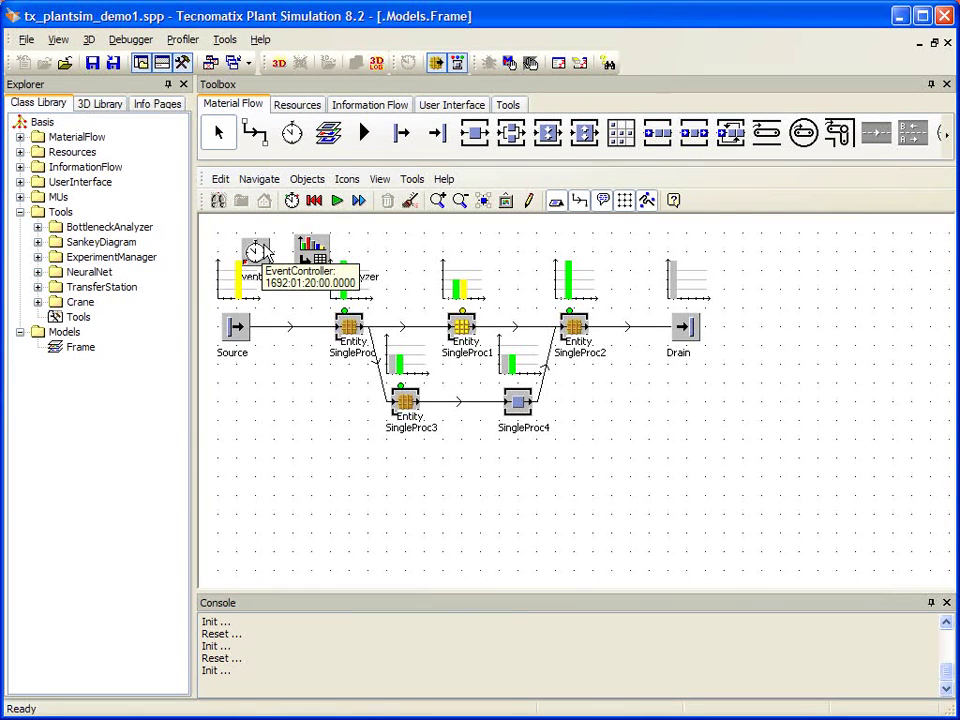
{"action": "double_click", "coordinate": [268, 252]}
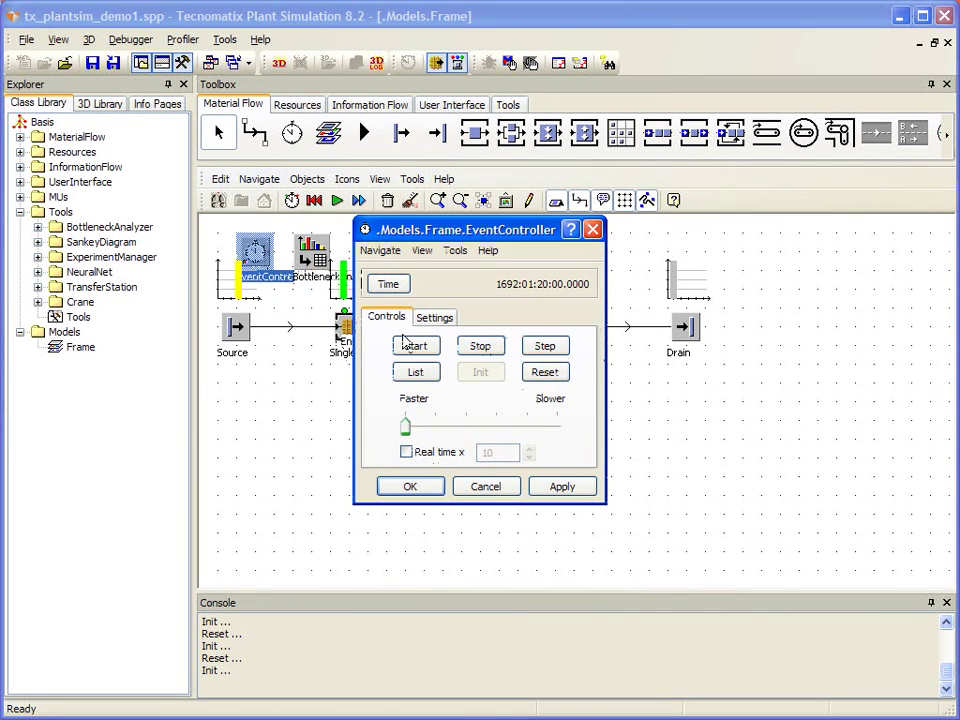
{"action": "left_click", "coordinate": [435, 318]}
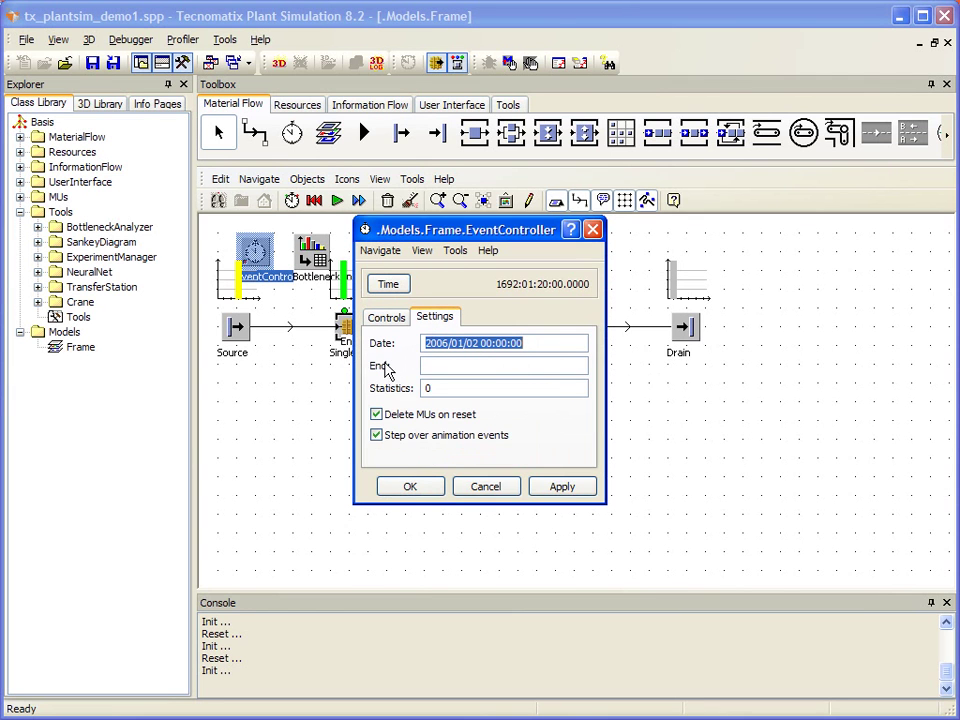
{"action": "left_click", "coordinate": [441, 365]}
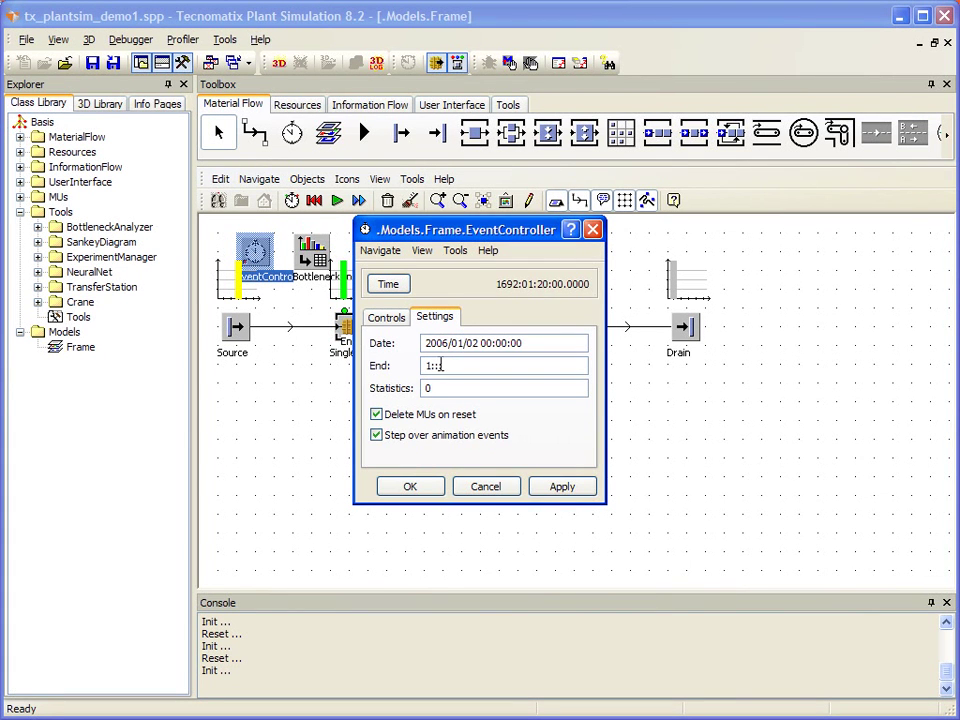
{"action": "type", "text": "1:::"}
{"action": "left_click", "coordinate": [566, 488]}
{"action": "left_click", "coordinate": [437, 489]}
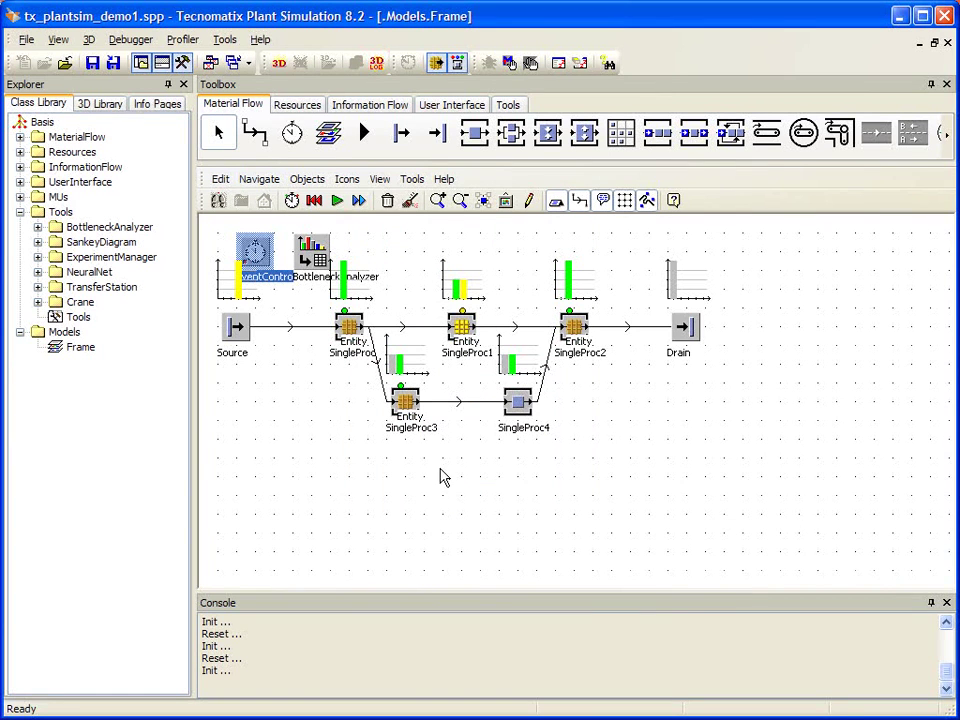
Reset and run the simulation twice, leaving parts in Source and four of the stations.
{"action": "left_click", "coordinate": [314, 202]}
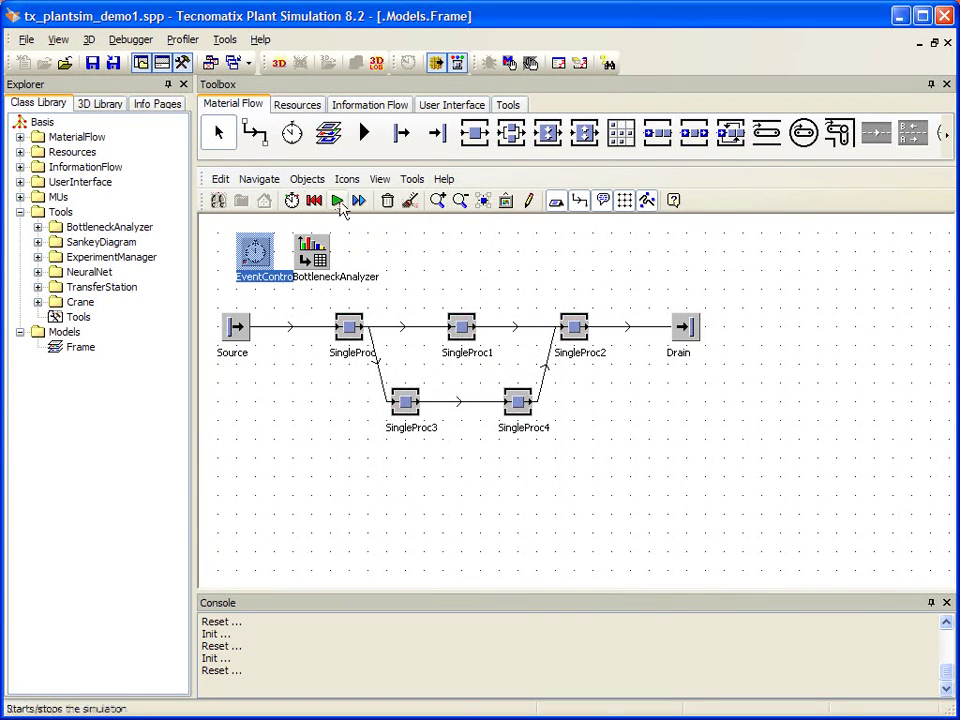
{"action": "left_click", "coordinate": [339, 202]}
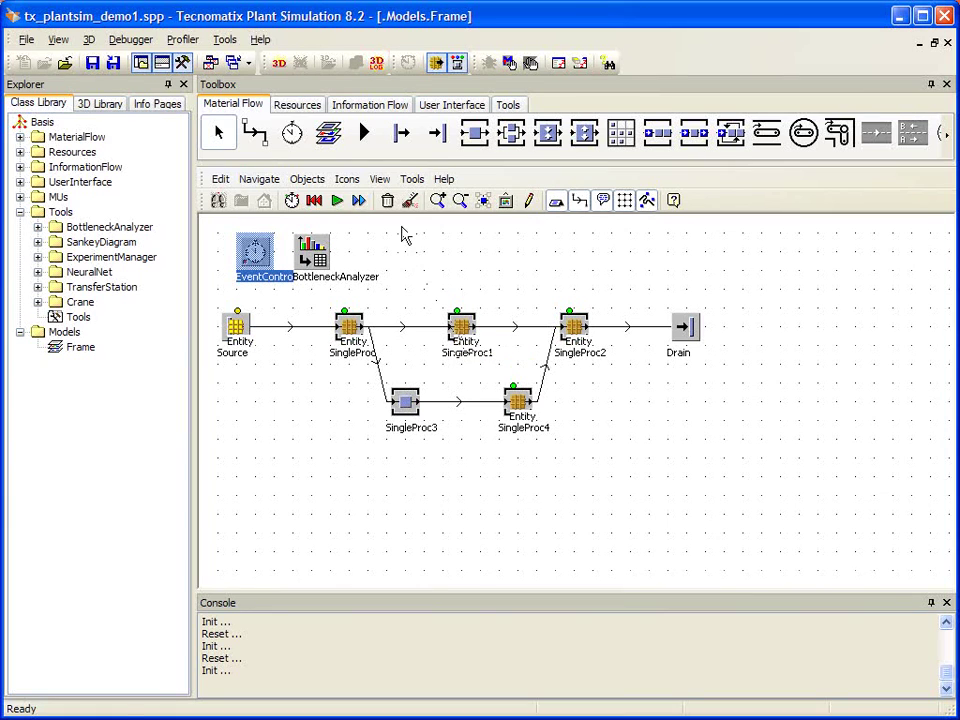
{"action": "left_click", "coordinate": [338, 201]}
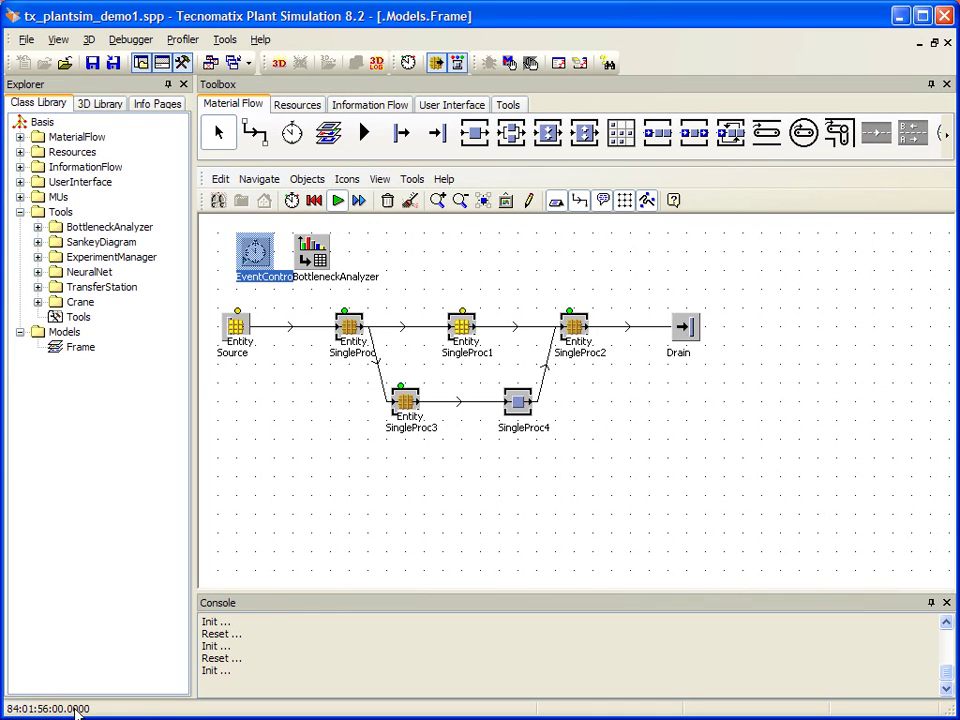
{"action": "left_click", "coordinate": [313, 200]}
{"action": "left_click", "coordinate": [337, 201]}
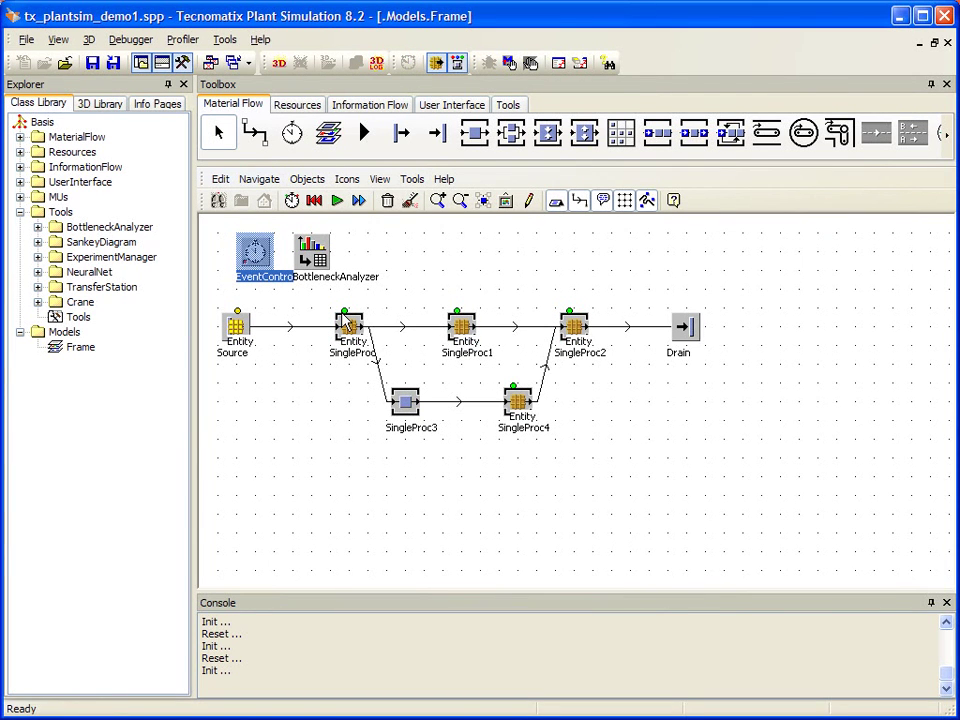
{"action": "double_click", "coordinate": [689, 328]}
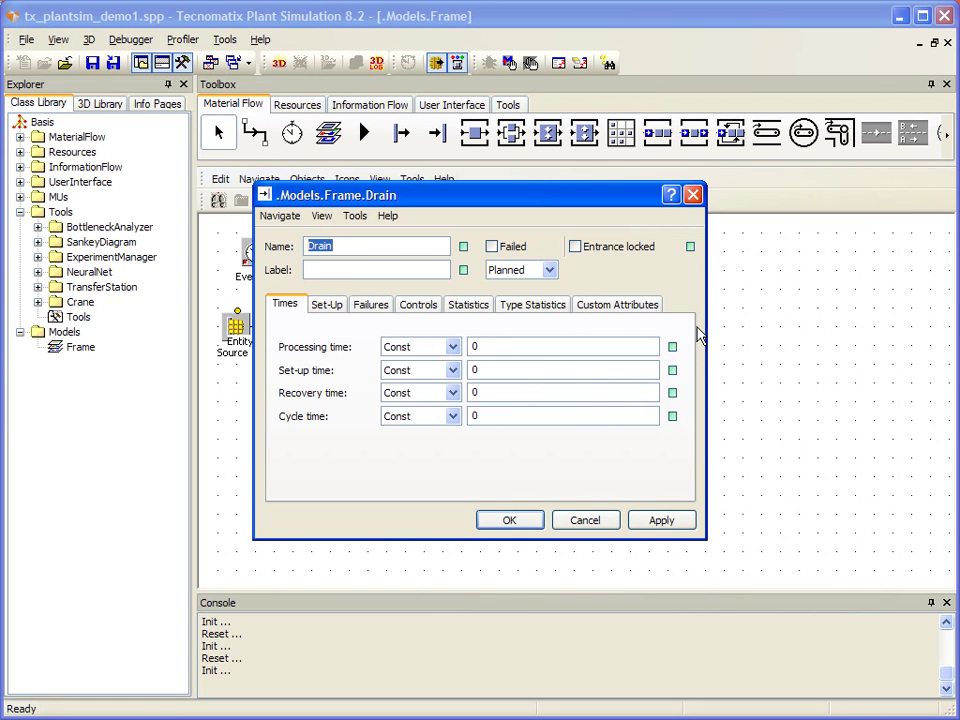
{"action": "left_click", "coordinate": [512, 304]}
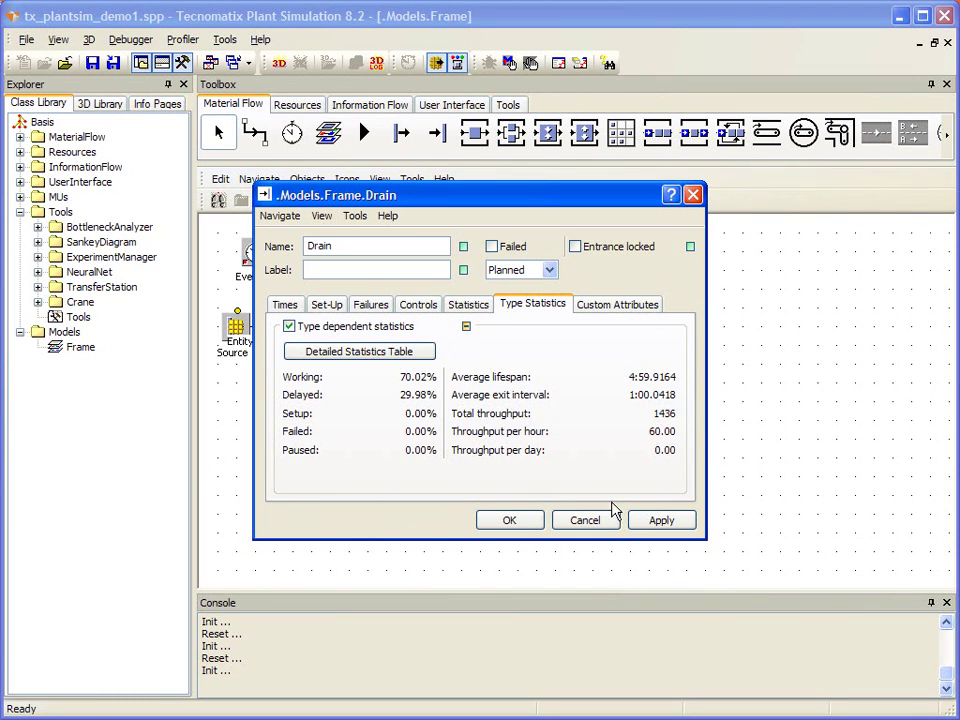
{"action": "left_click", "coordinate": [531, 526]}
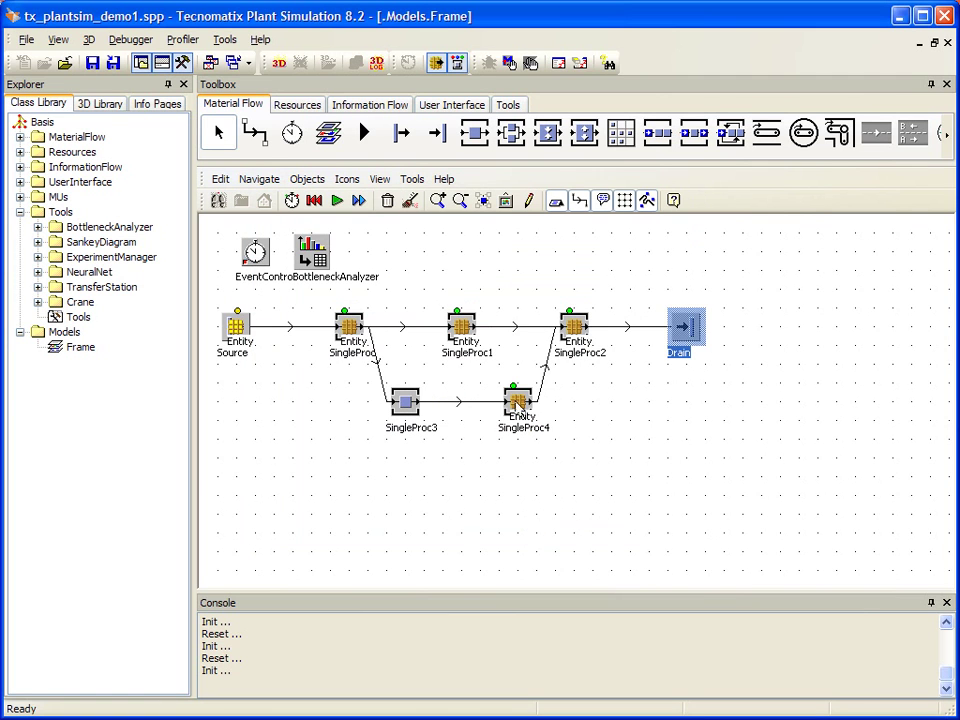
{"action": "double_click", "coordinate": [361, 318]}
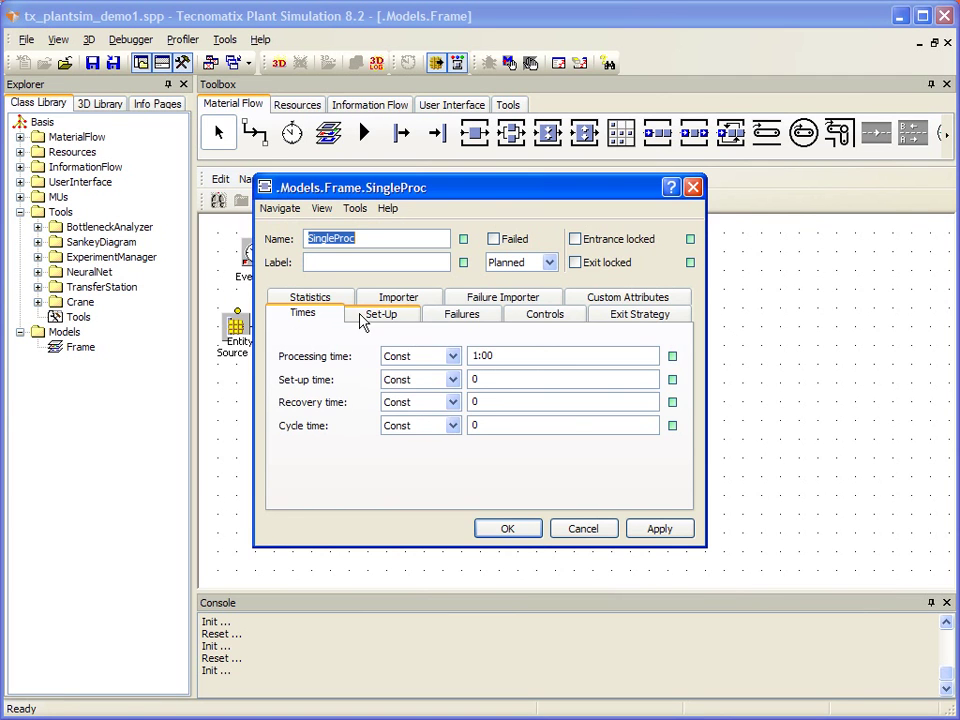
{"action": "left_click", "coordinate": [462, 314]}
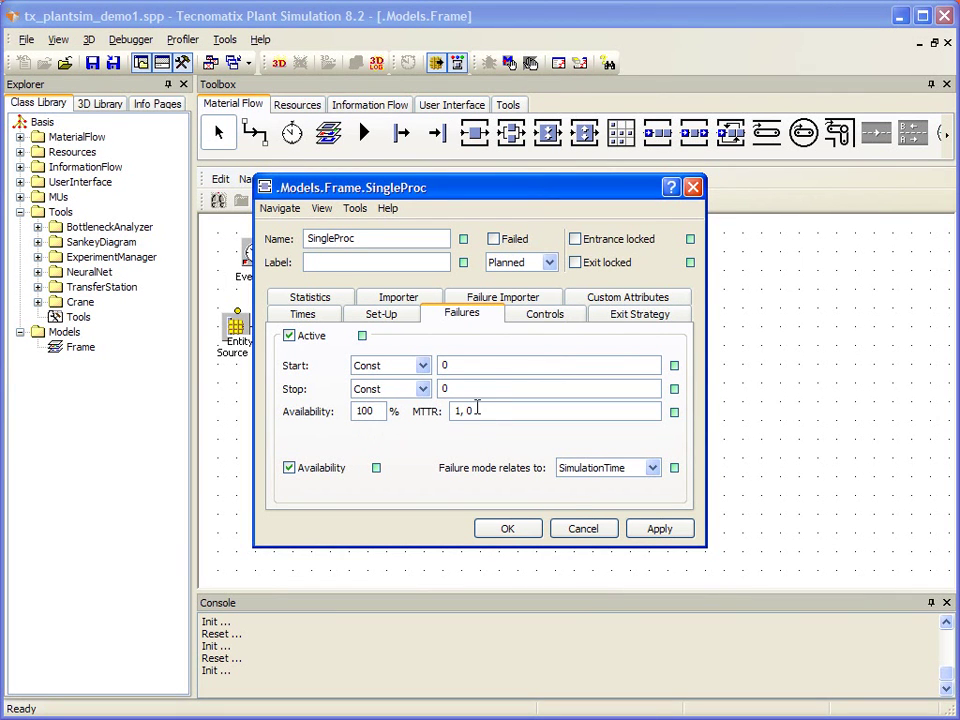
{"action": "left_click", "coordinate": [580, 529]}
{"action": "left_click", "coordinate": [693, 334]}
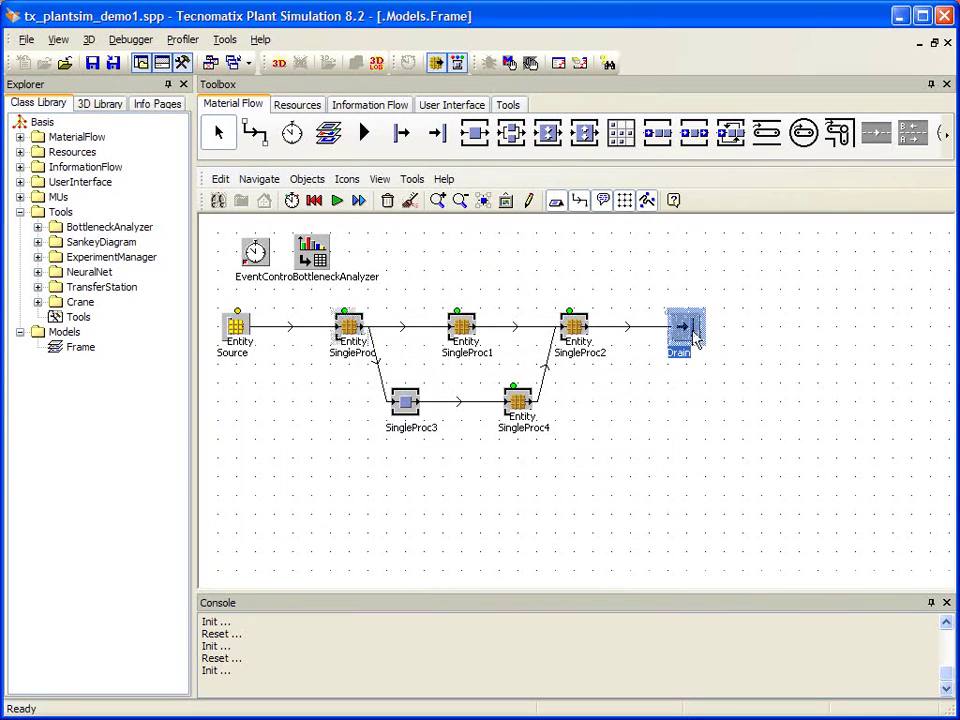
{"action": "double_click", "coordinate": [693, 334]}
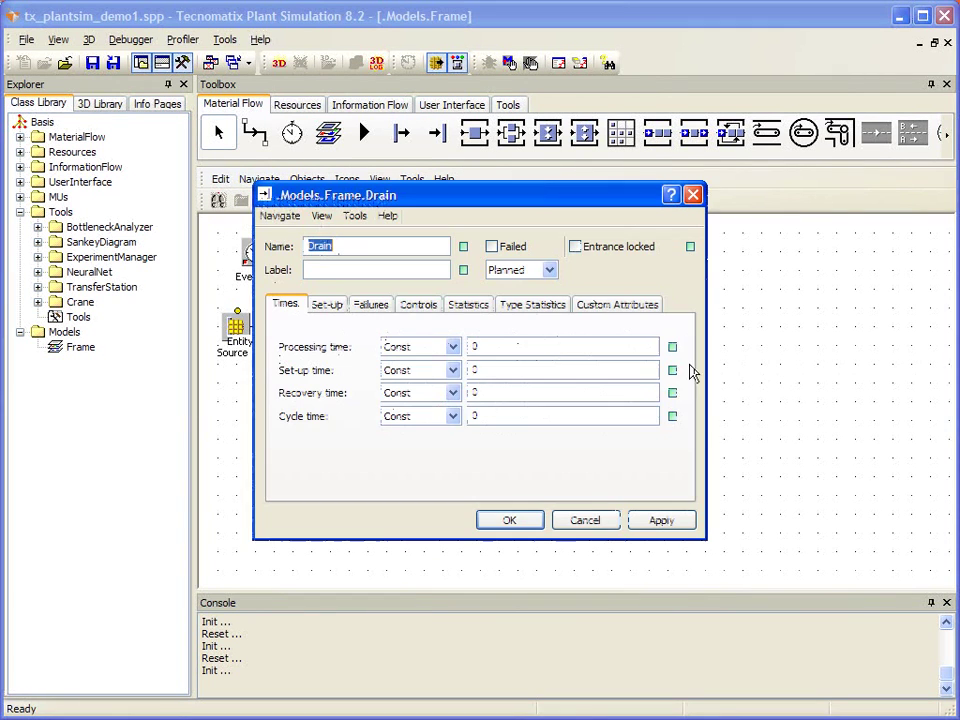
{"action": "left_click", "coordinate": [519, 312]}
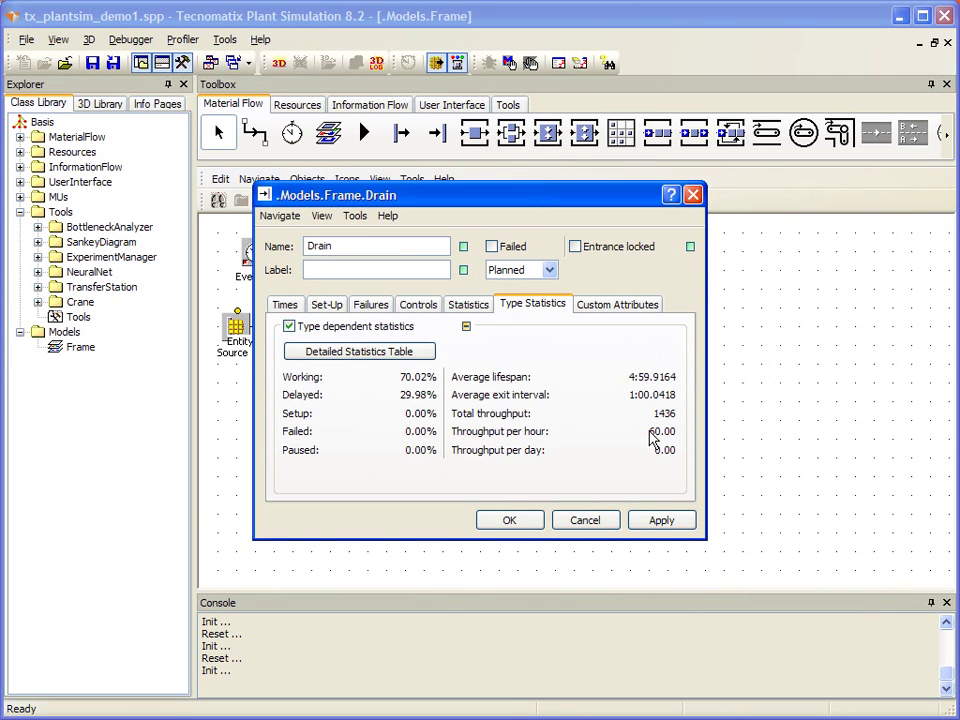
{"action": "left_click", "coordinate": [535, 521]}
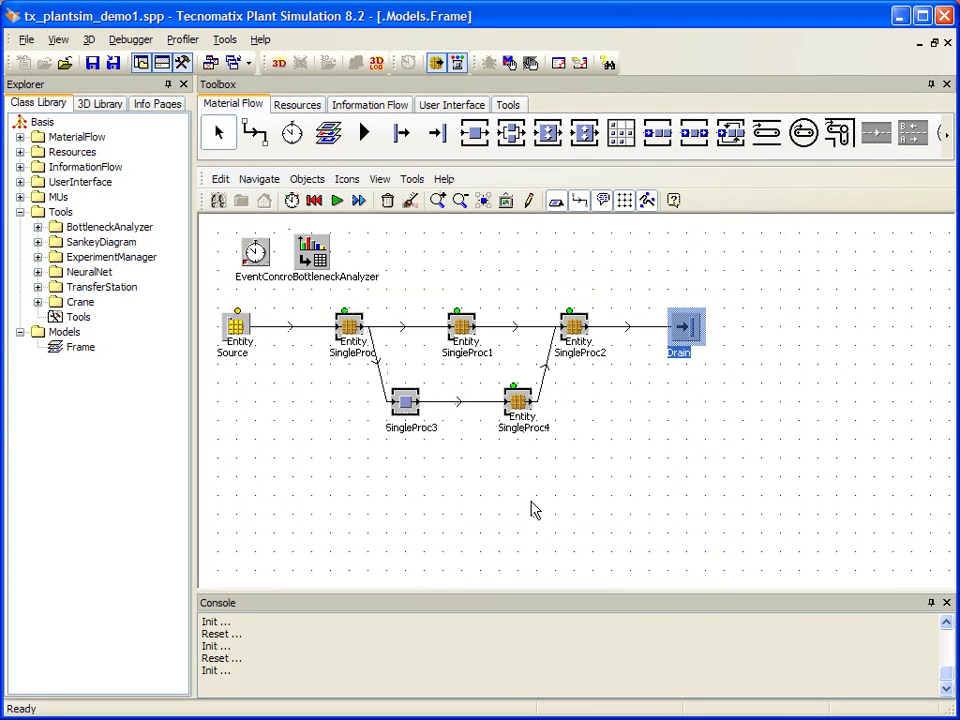
Give station SingleProc failures with 80% availability and an MTTR of 1, 8:00.
{"action": "double_click", "coordinate": [358, 326]}
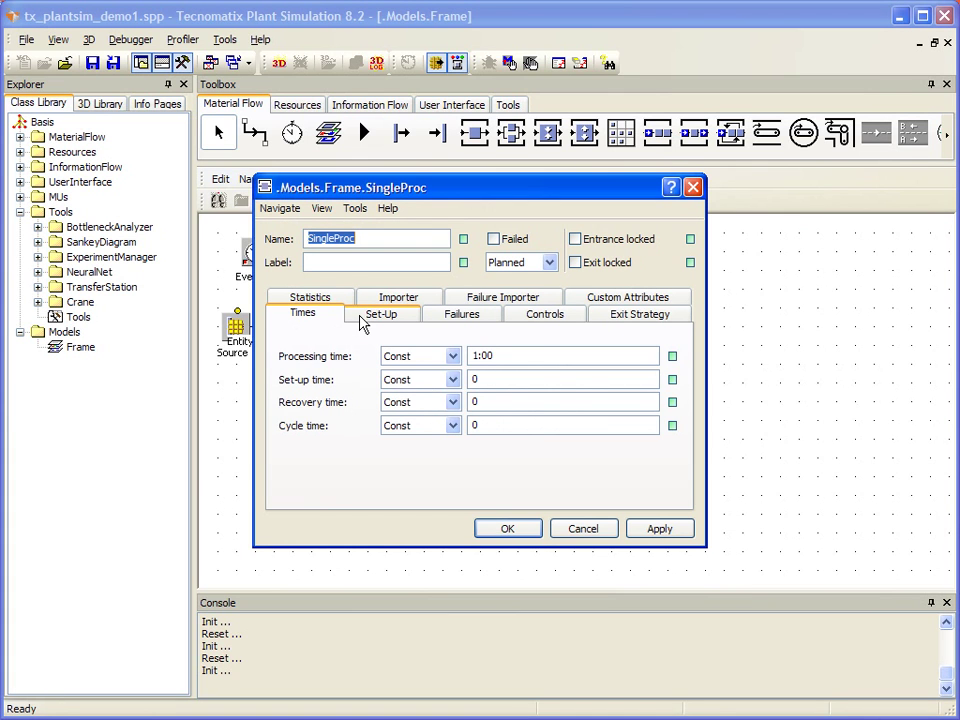
{"action": "left_click", "coordinate": [464, 316]}
{"action": "double_click", "coordinate": [371, 410]}
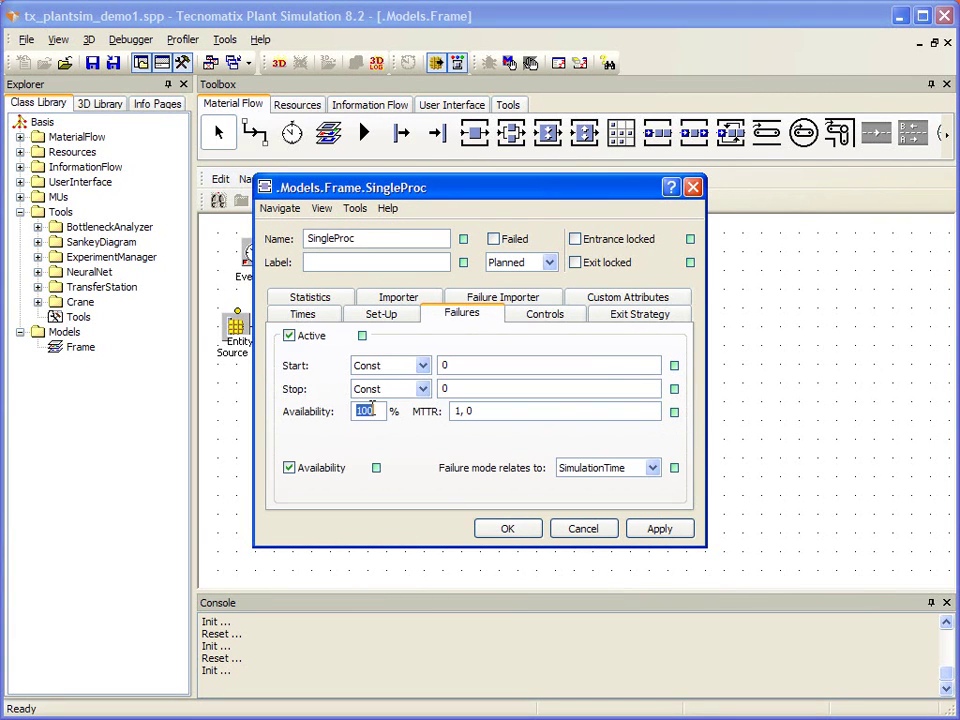
{"action": "type", "text": "80"}
{"action": "key", "text": "Tab"}
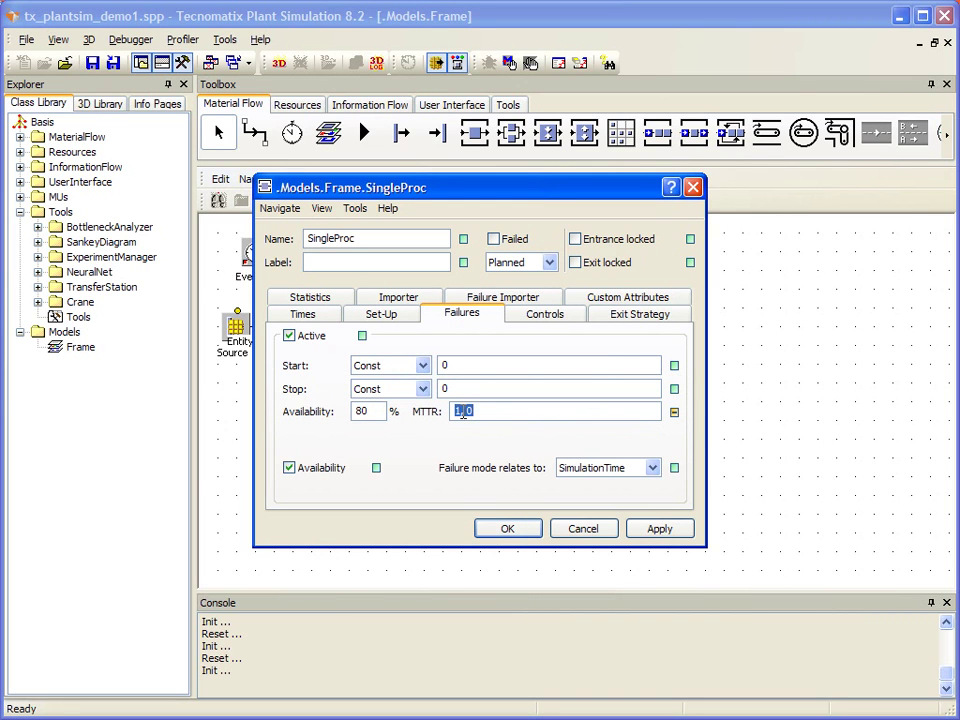
{"action": "left_click_drag", "start_coordinate": [462, 410], "coordinate": [478, 410]}
{"action": "type", "text": "8"}
{"action": "left_click", "coordinate": [659, 531]}
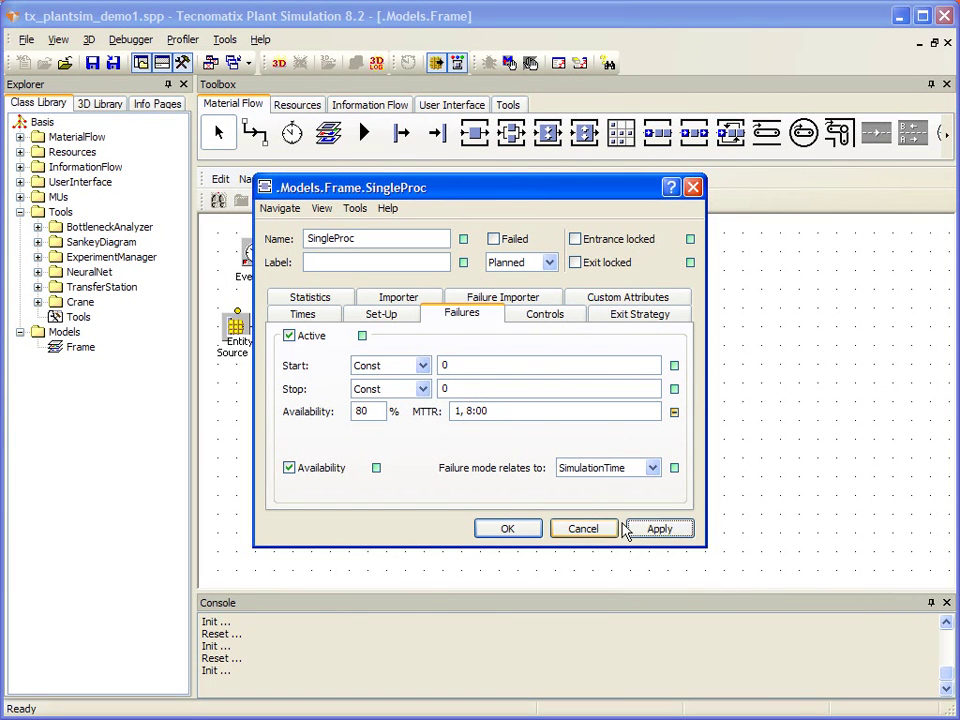
{"action": "left_click", "coordinate": [525, 535]}
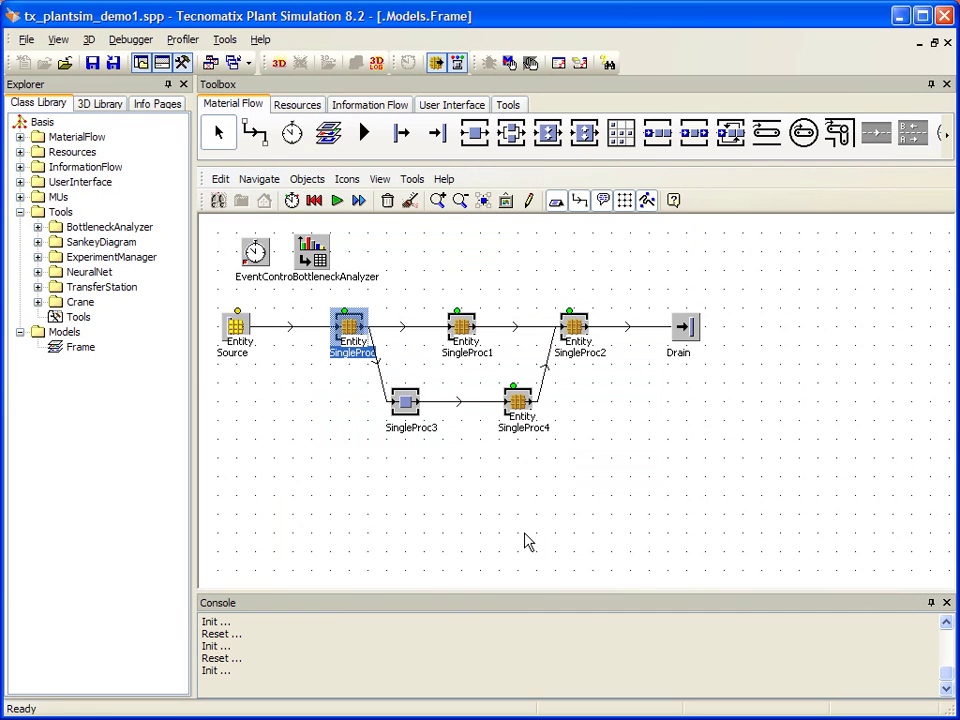
Check that SingleProc1's failures stay at 100% availability and MTTR 1, 0, then close it.
{"action": "double_click", "coordinate": [476, 322]}
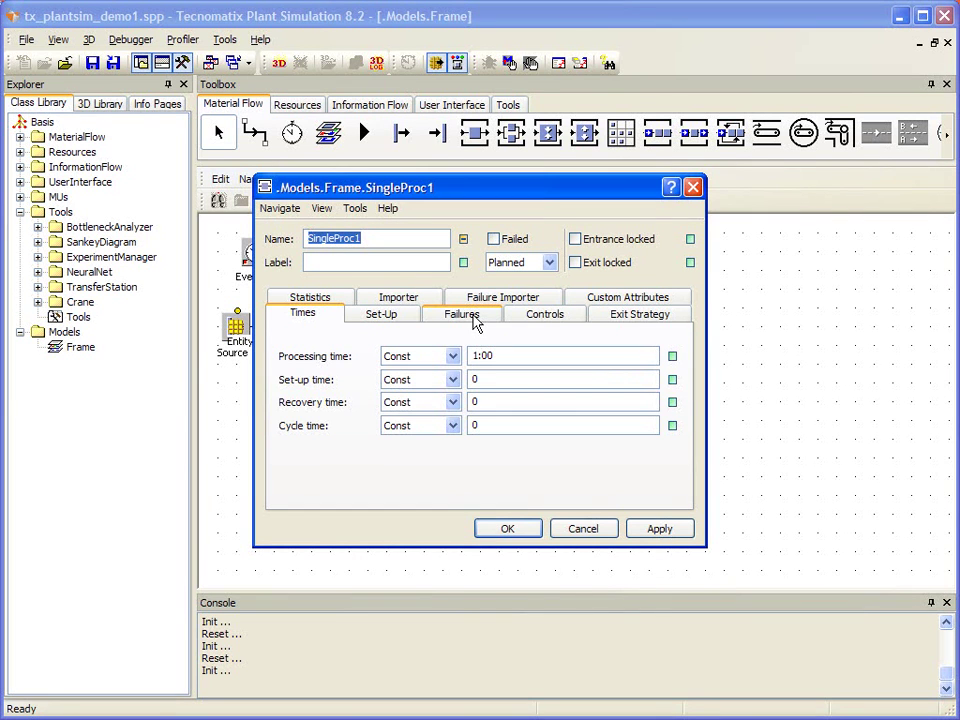
{"action": "left_click", "coordinate": [470, 318]}
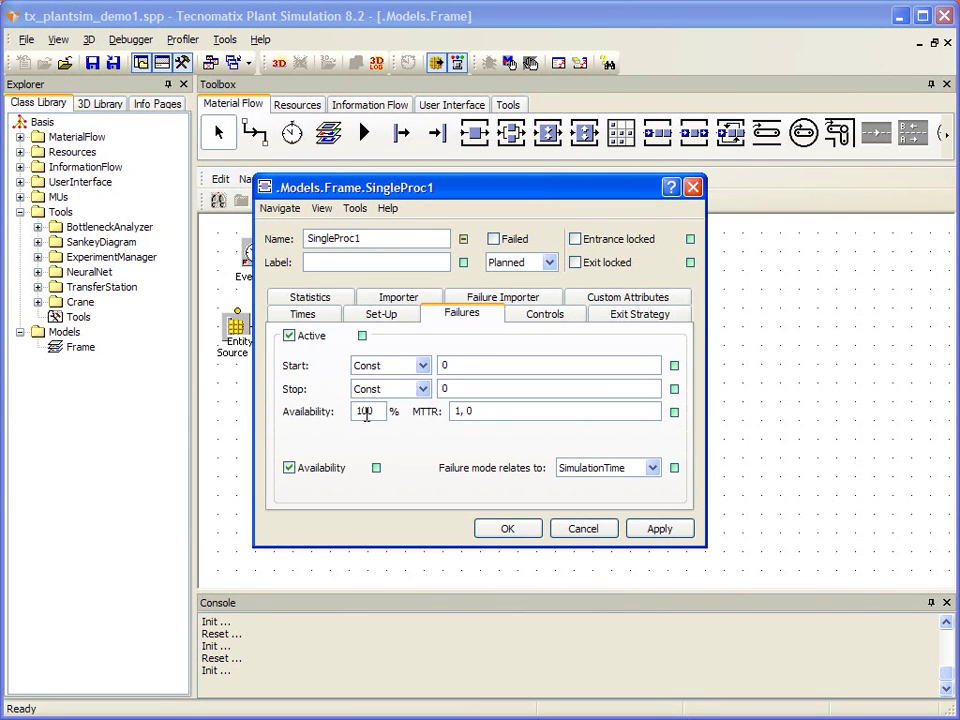
{"action": "left_click", "coordinate": [507, 529]}
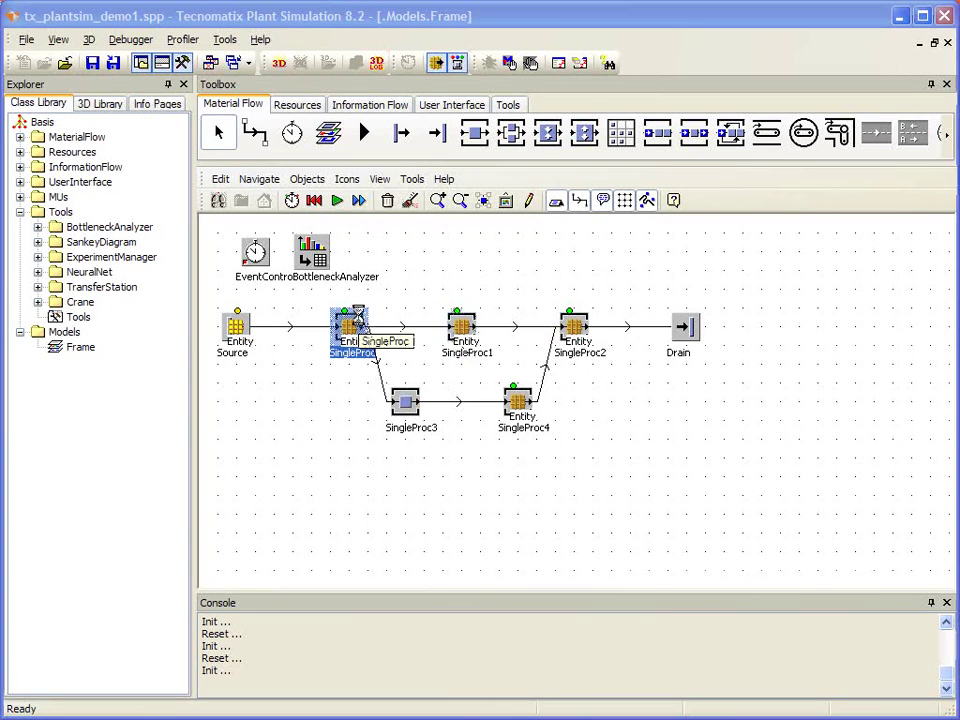
{"action": "double_click", "coordinate": [356, 320]}
{"action": "left_click", "coordinate": [468, 316]}
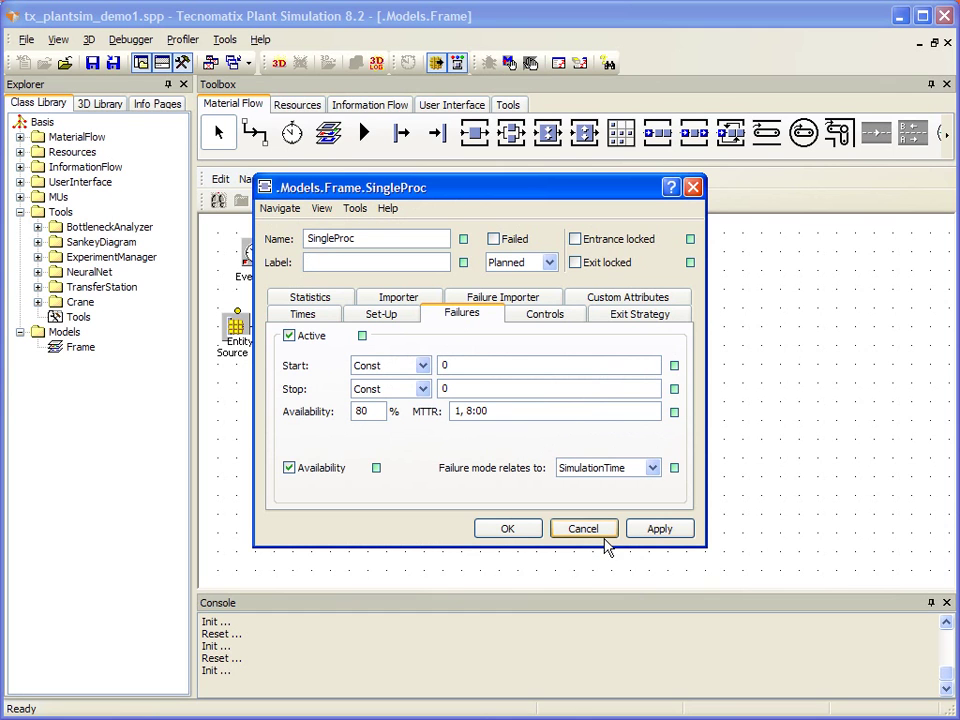
{"action": "left_click", "coordinate": [656, 532]}
{"action": "left_click", "coordinate": [510, 529]}
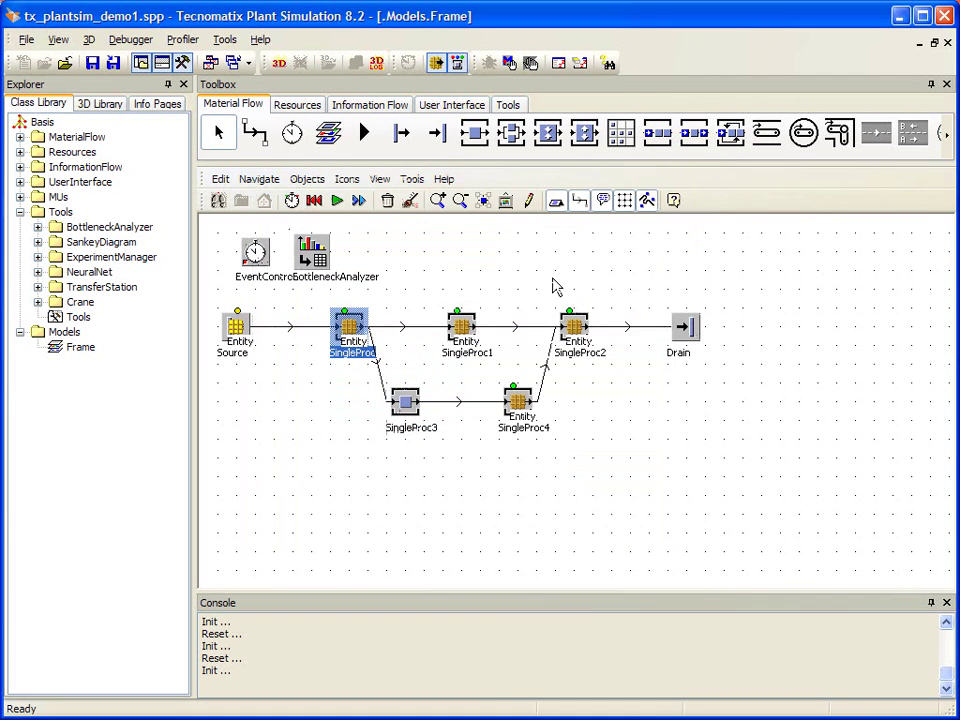
Set the SingleProc class's failures to 80% availability and an MTTR of 1, 8:00.
{"action": "right_click", "coordinate": [477, 136]}
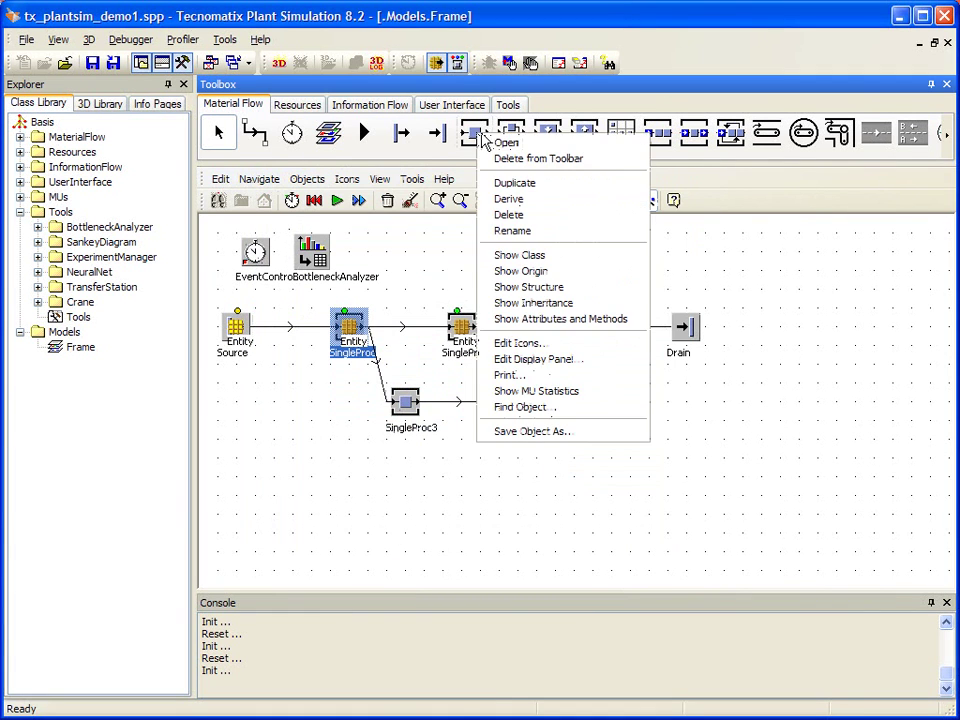
{"action": "left_click", "coordinate": [502, 145]}
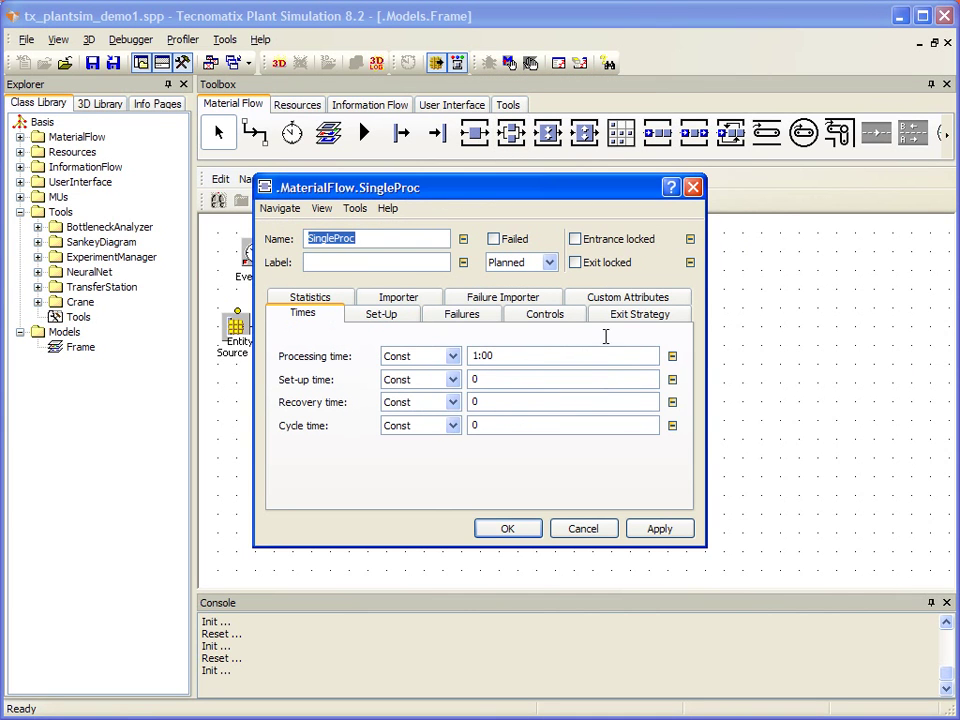
{"action": "left_click", "coordinate": [470, 317]}
{"action": "double_click", "coordinate": [375, 411]}
{"action": "type", "text": "80"}
{"action": "key", "text": "Tab"}
{"action": "left_click", "coordinate": [468, 409]}
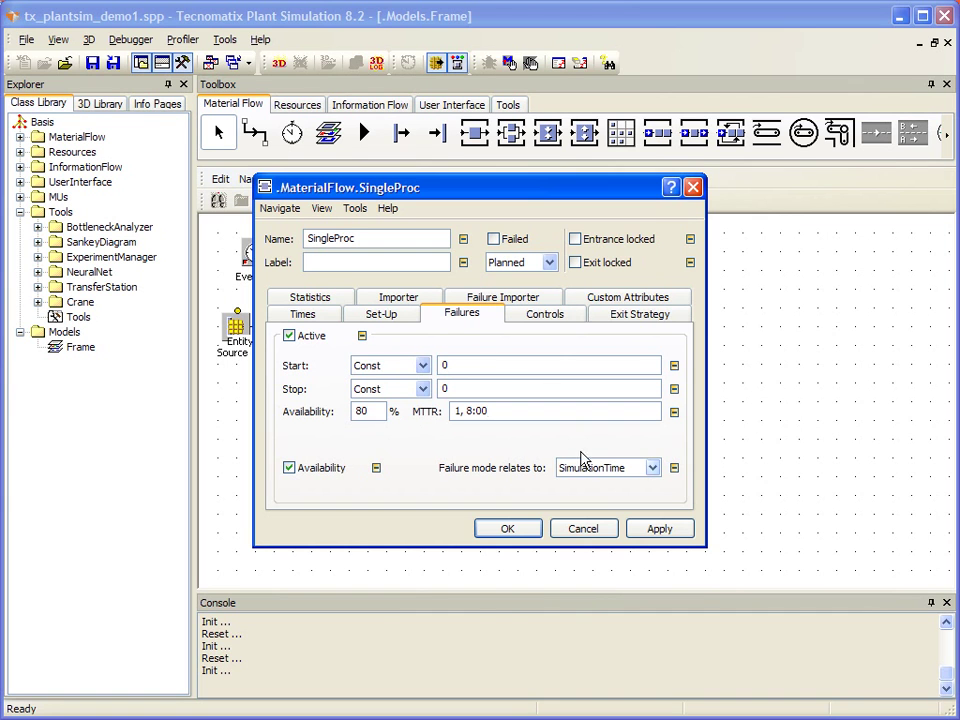
{"action": "left_click", "coordinate": [660, 530]}
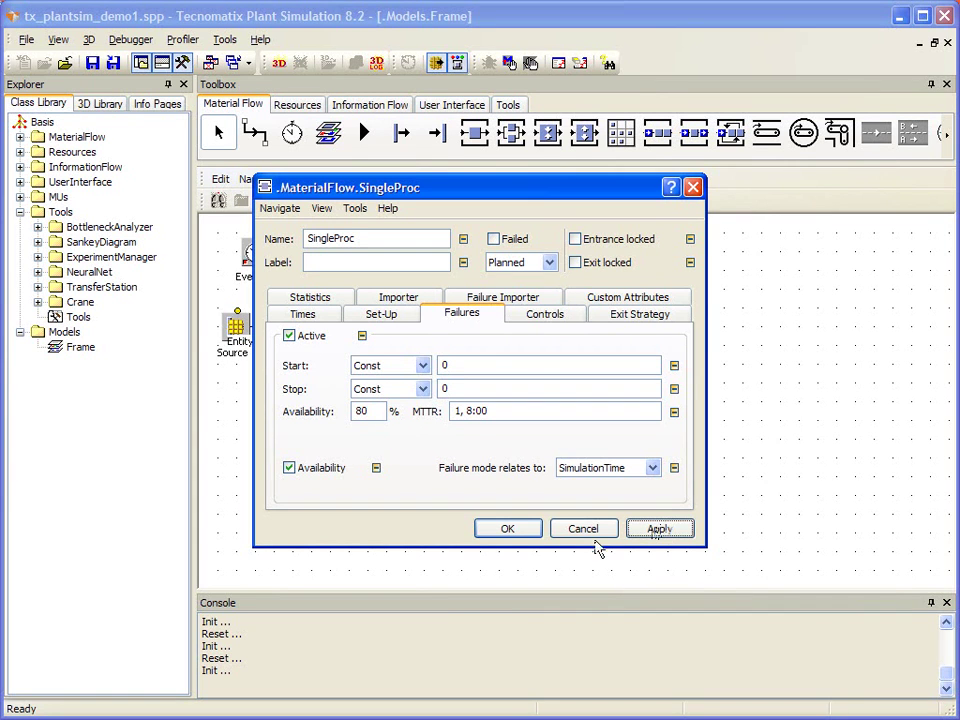
{"action": "left_click", "coordinate": [508, 530]}
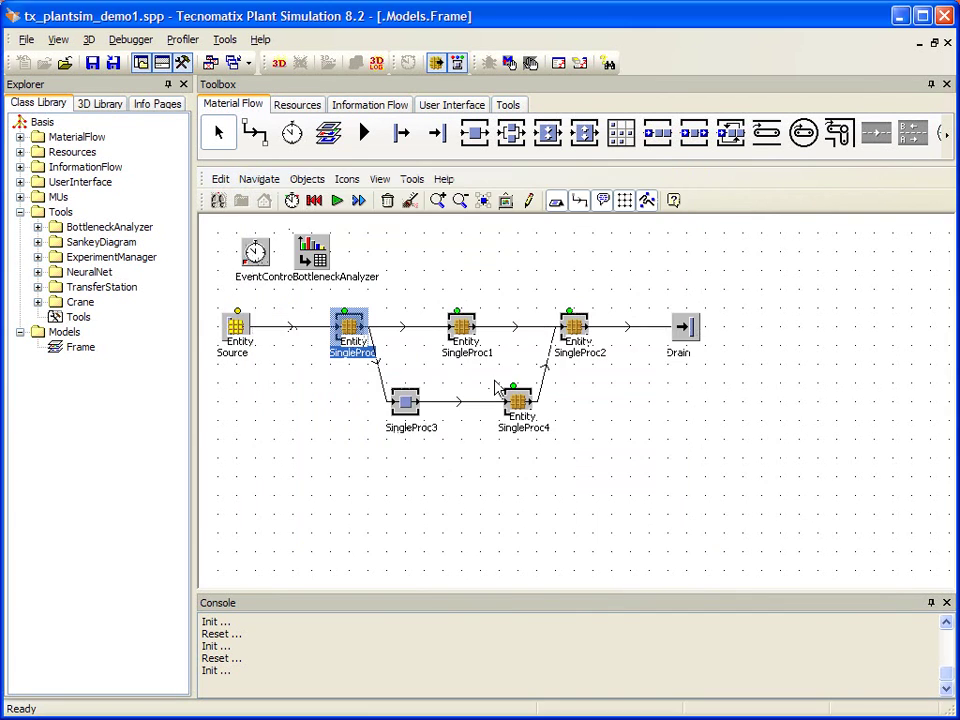
{"action": "double_click", "coordinate": [360, 320]}
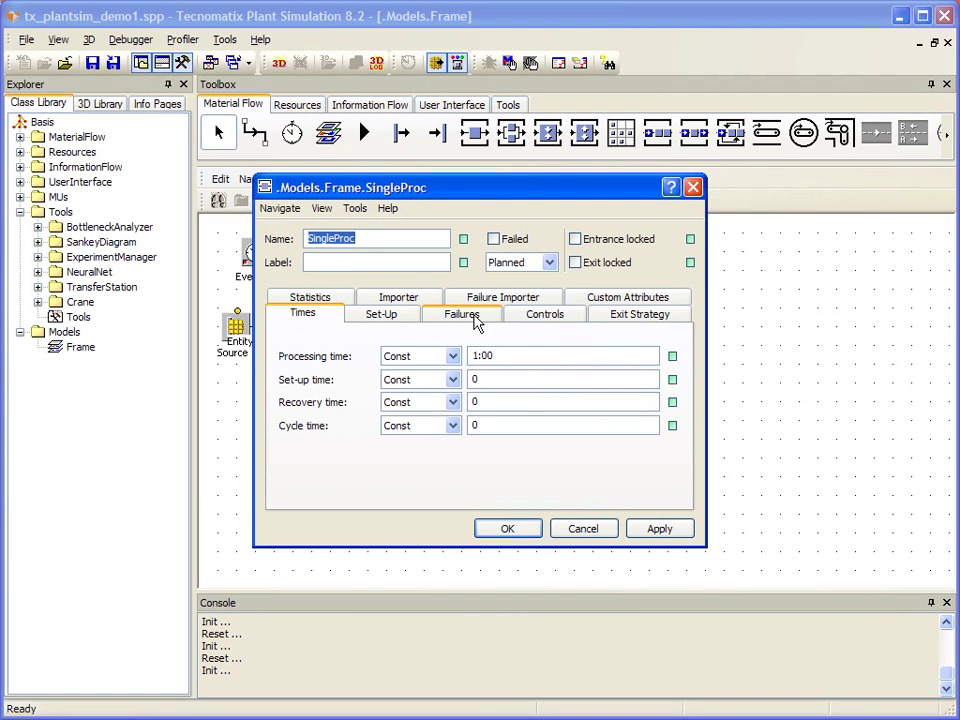
{"action": "left_click", "coordinate": [475, 318]}
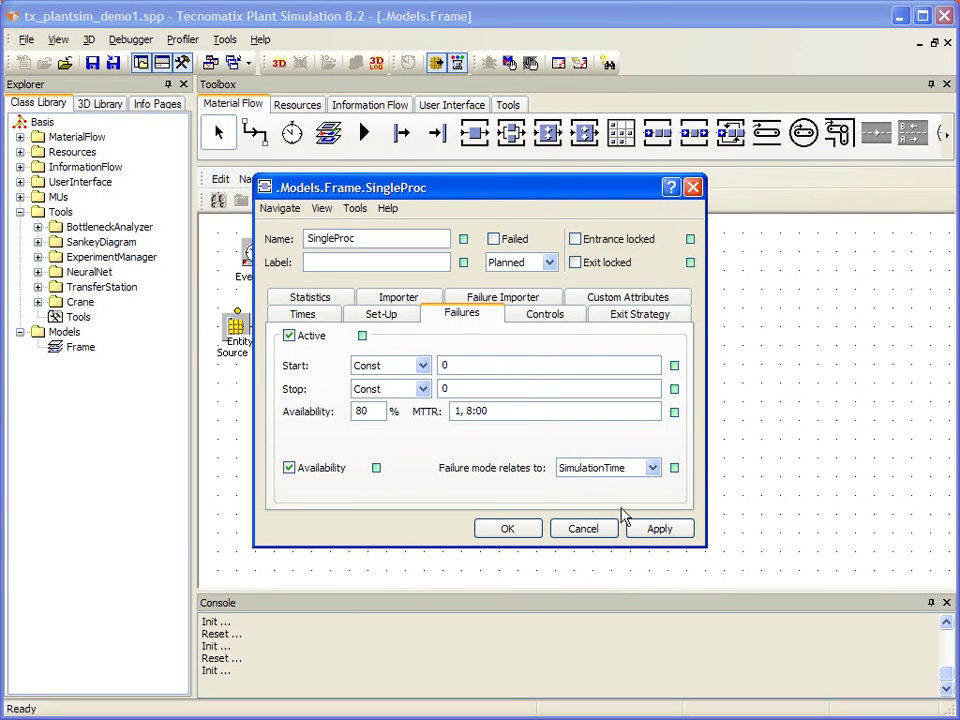
{"action": "left_click", "coordinate": [594, 528]}
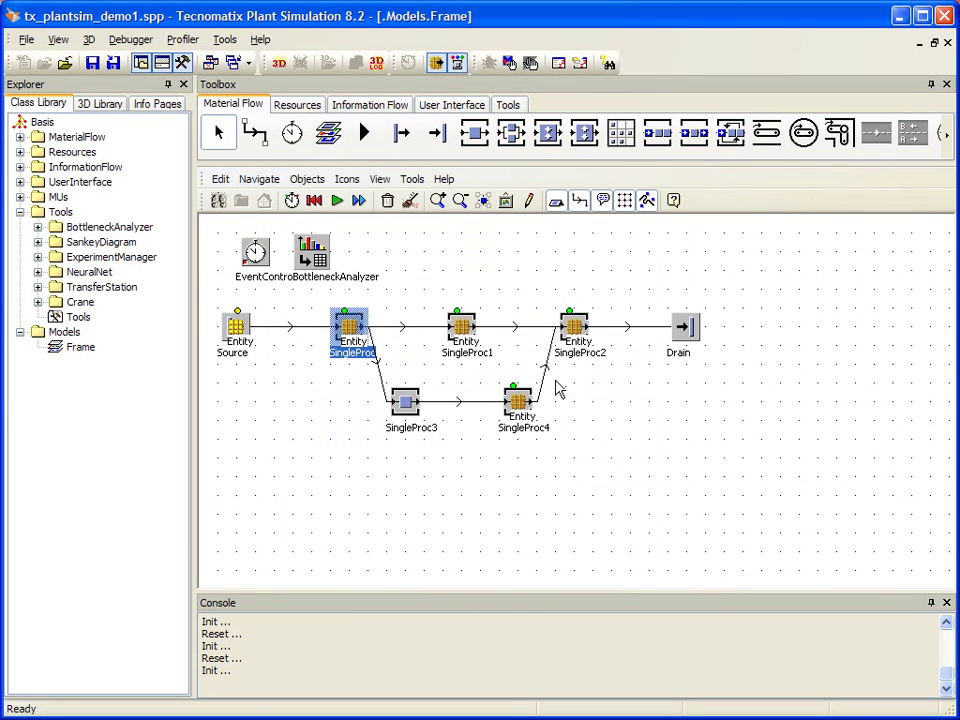
{"action": "double_click", "coordinate": [476, 327]}
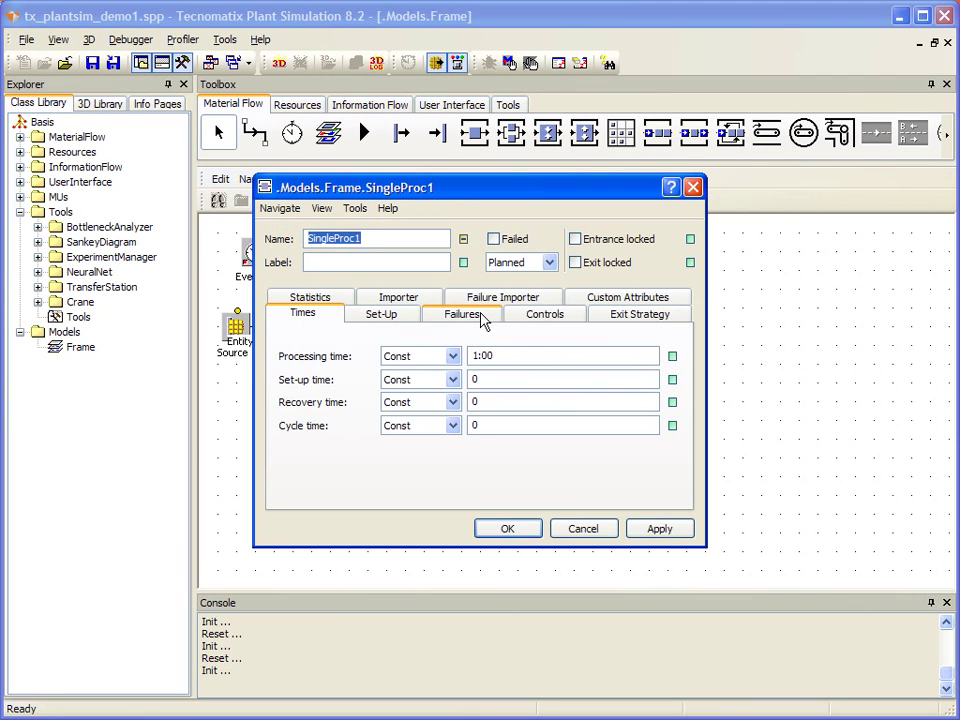
{"action": "left_click", "coordinate": [484, 316]}
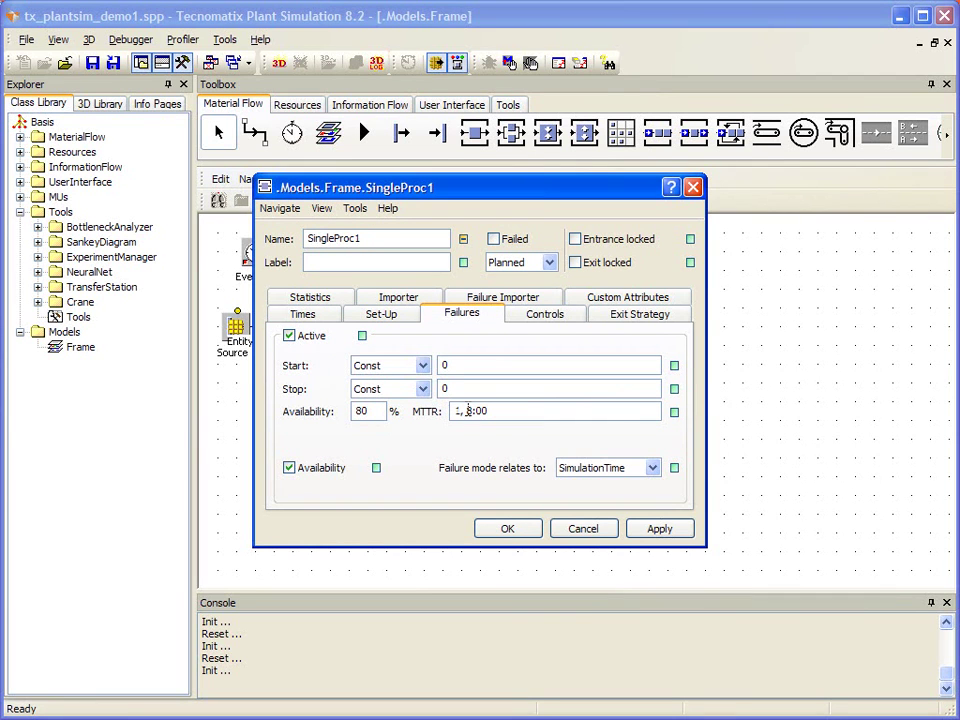
{"action": "left_click", "coordinate": [578, 530]}
{"action": "left_click", "coordinate": [580, 530]}
{"action": "left_click", "coordinate": [586, 323]}
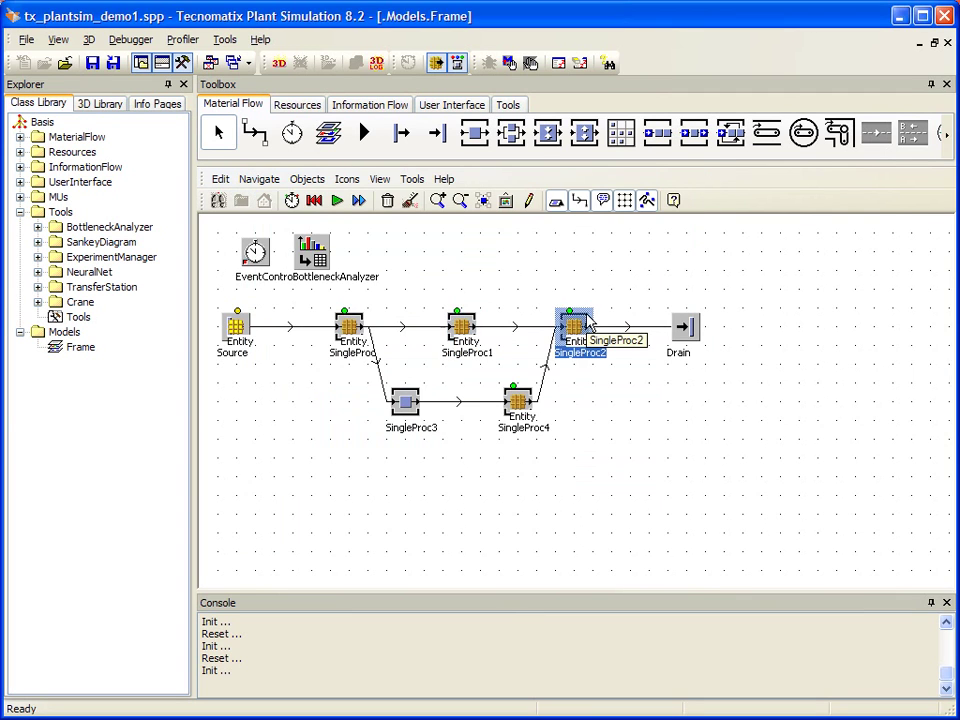
{"action": "double_click", "coordinate": [588, 323]}
{"action": "left_click", "coordinate": [472, 318]}
{"action": "double_click", "coordinate": [367, 410]}
{"action": "type", "text": "90"}
{"action": "key", "text": "Tab"}
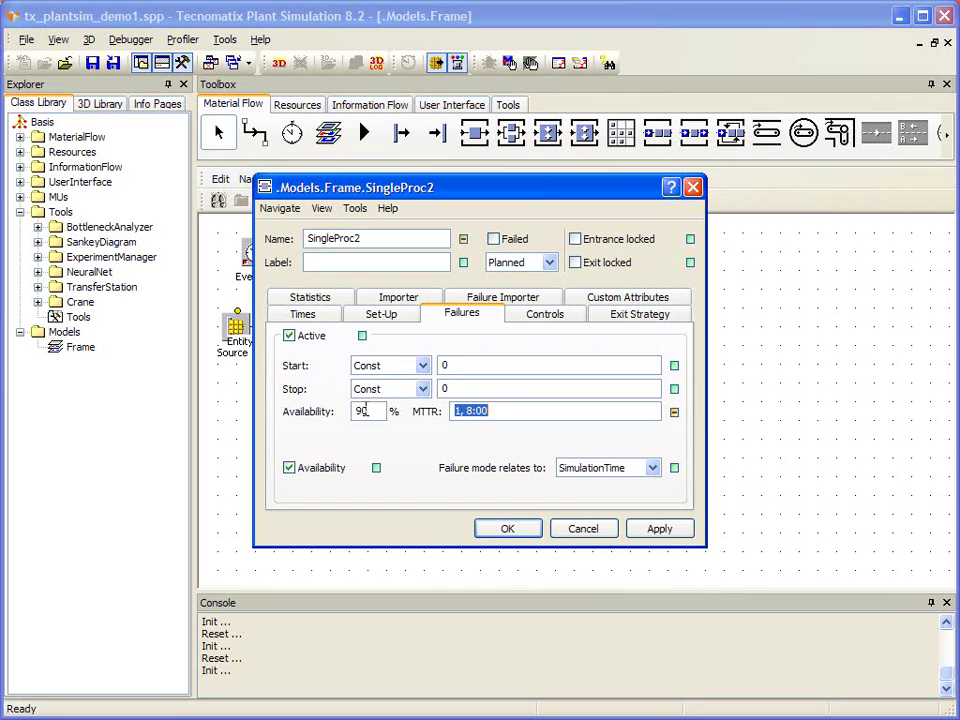
{"action": "left_click", "coordinate": [463, 410]}
{"action": "type", "text": "10"}
{"action": "left_click", "coordinate": [660, 530]}
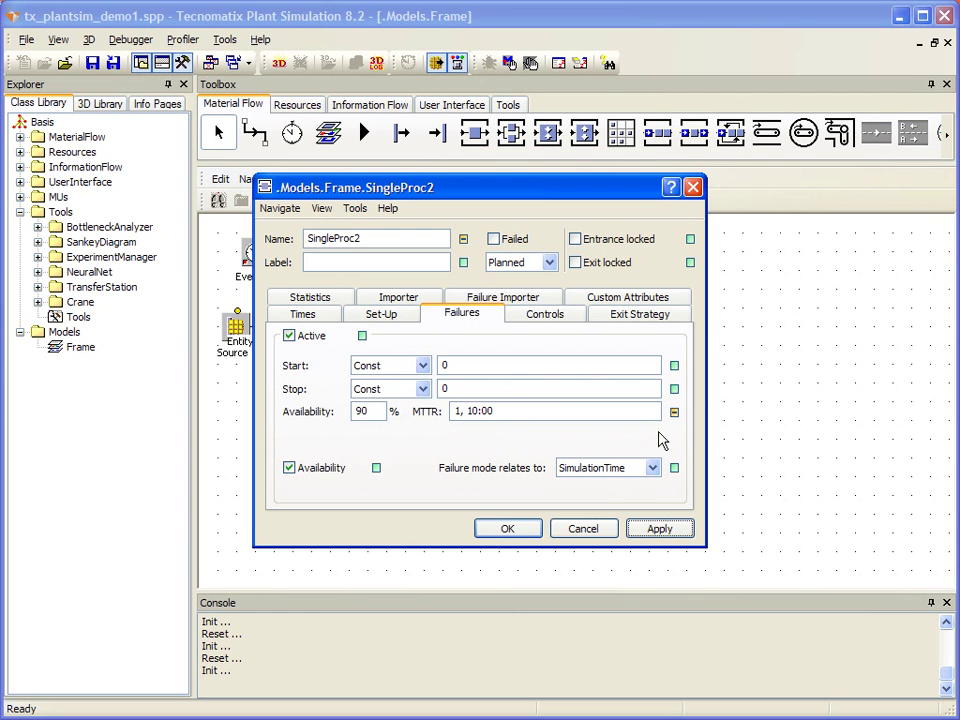
{"action": "double_click", "coordinate": [461, 325]}
{"action": "left_click", "coordinate": [463, 318]}
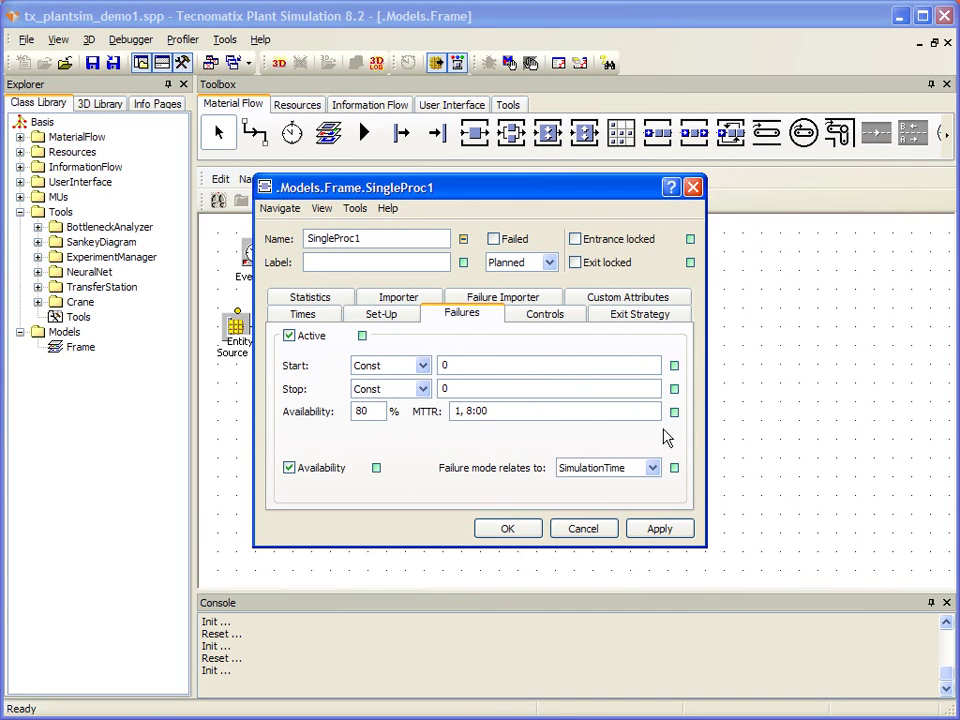
{"action": "left_click", "coordinate": [582, 530]}
{"action": "double_click", "coordinate": [575, 327]}
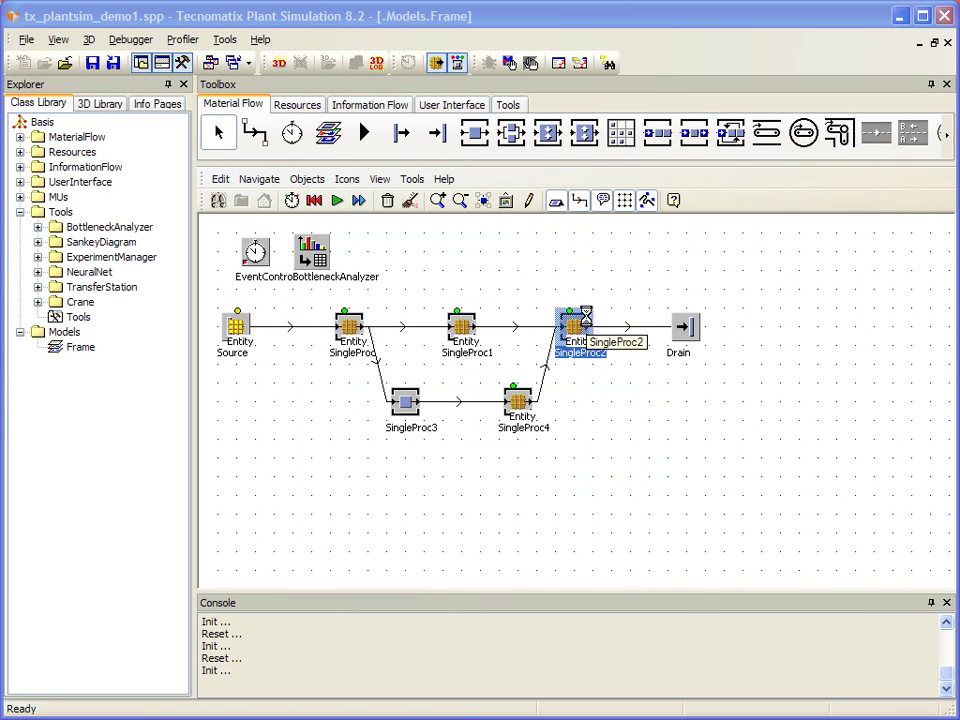
{"action": "left_click", "coordinate": [483, 318]}
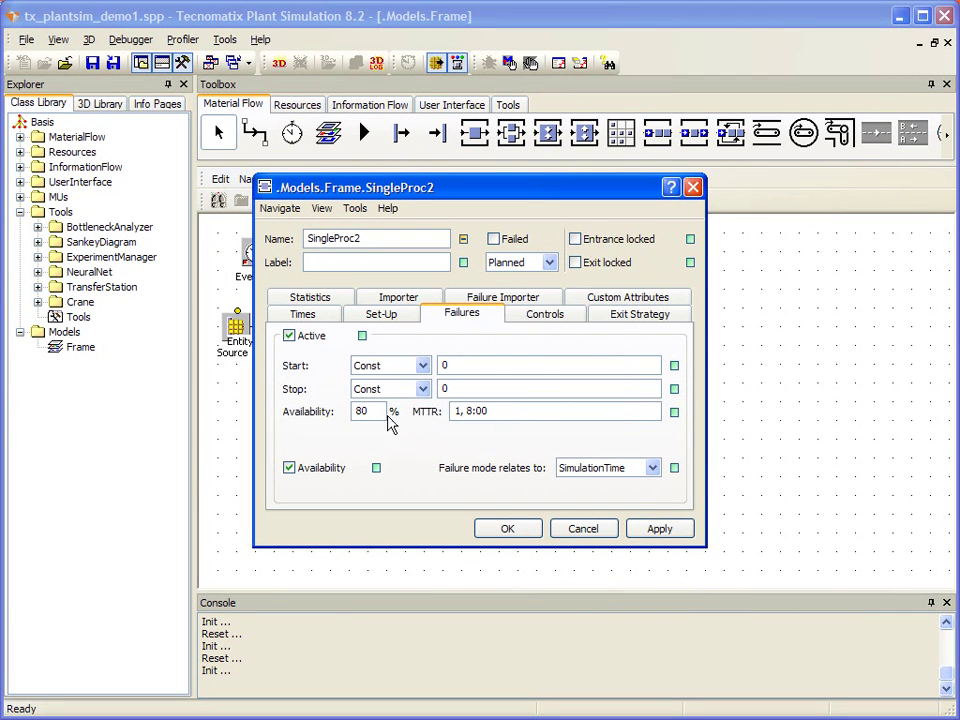
{"action": "left_click", "coordinate": [508, 530]}
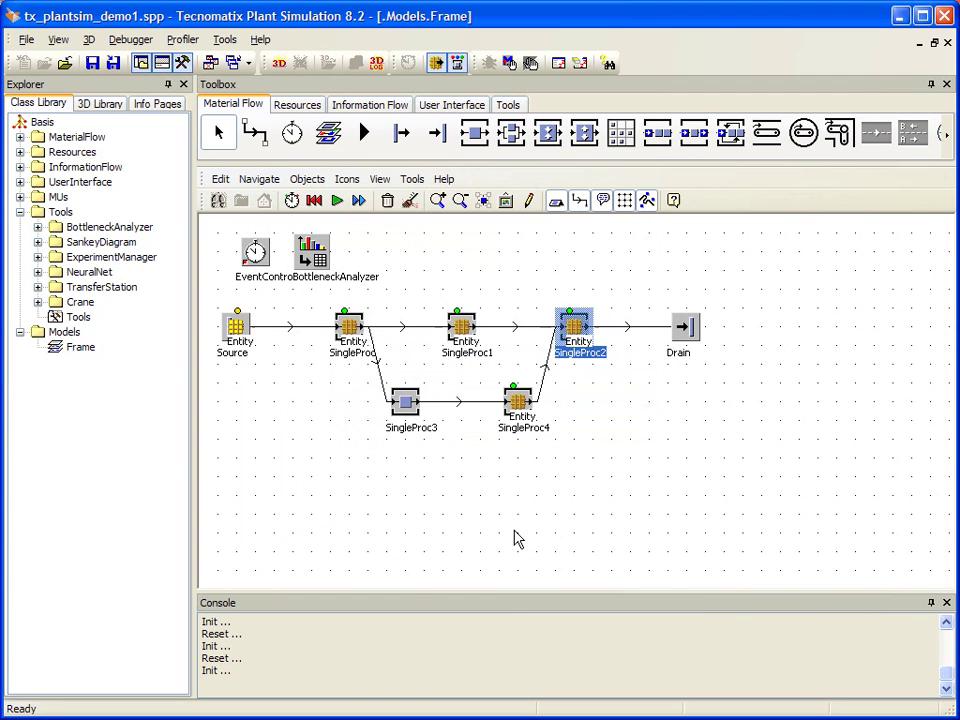
Reset the model and rerun it to 1:00:00:00 with the new failure settings.
{"action": "left_click", "coordinate": [313, 200]}
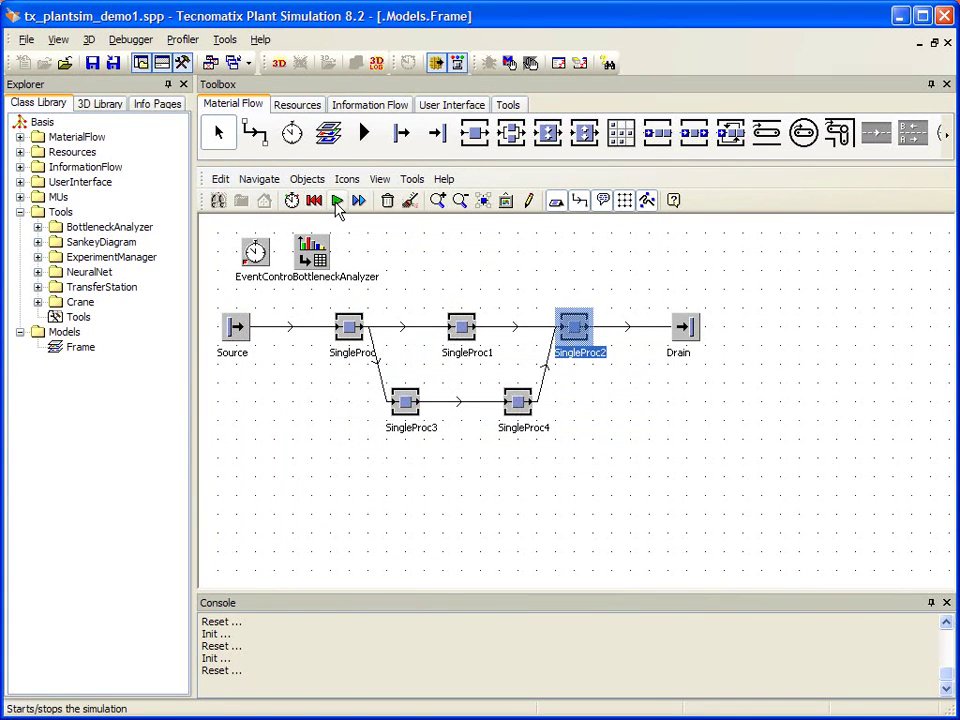
{"action": "left_click", "coordinate": [337, 202]}
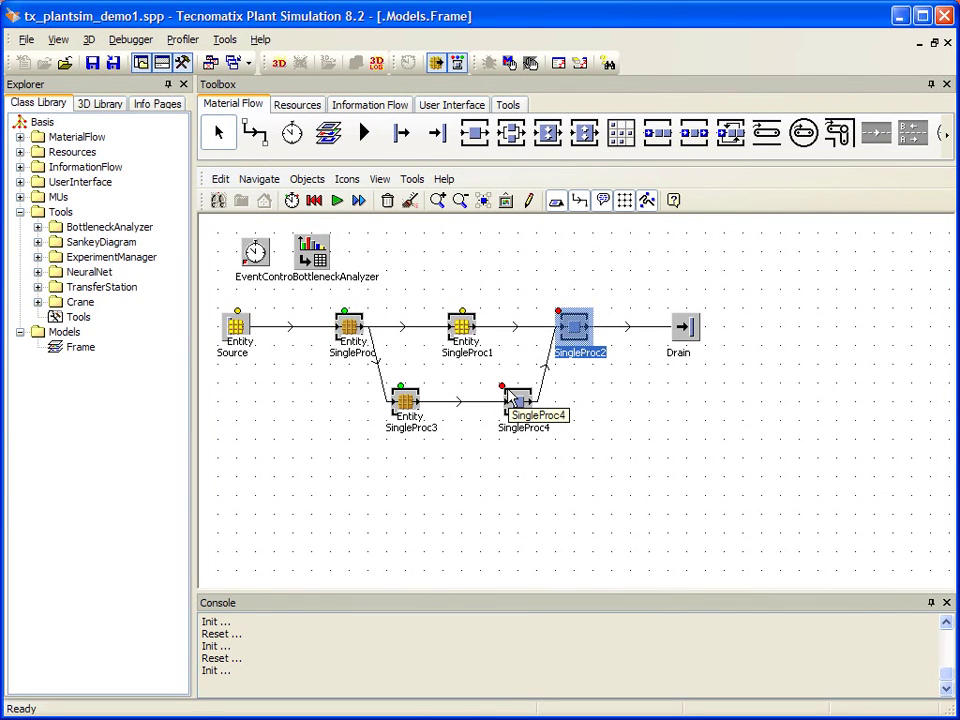
{"action": "double_click", "coordinate": [694, 330]}
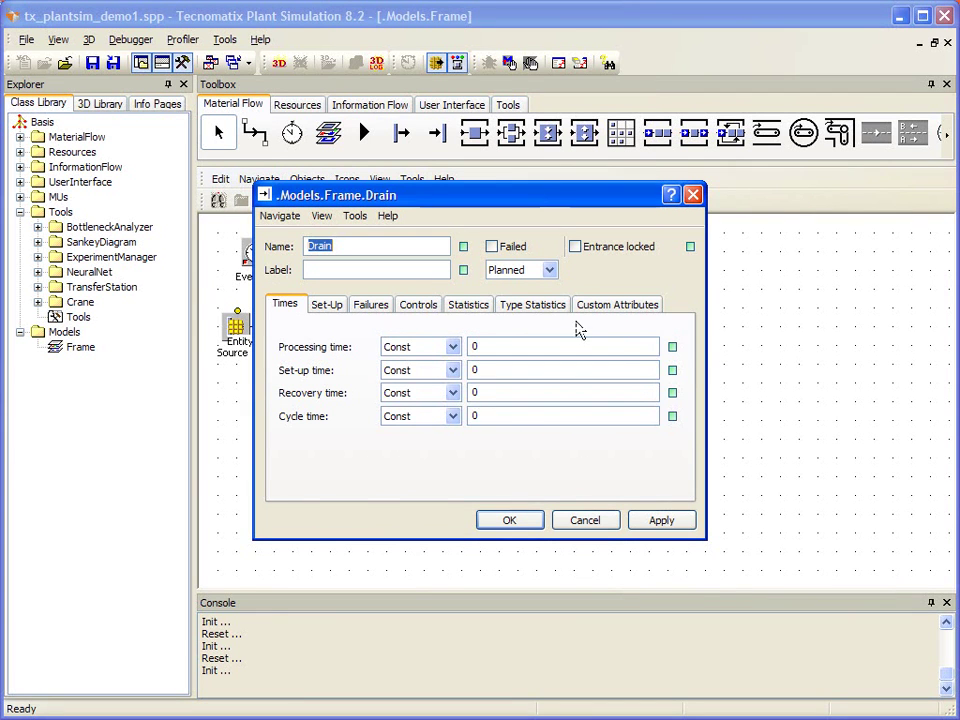
{"action": "left_click", "coordinate": [541, 312]}
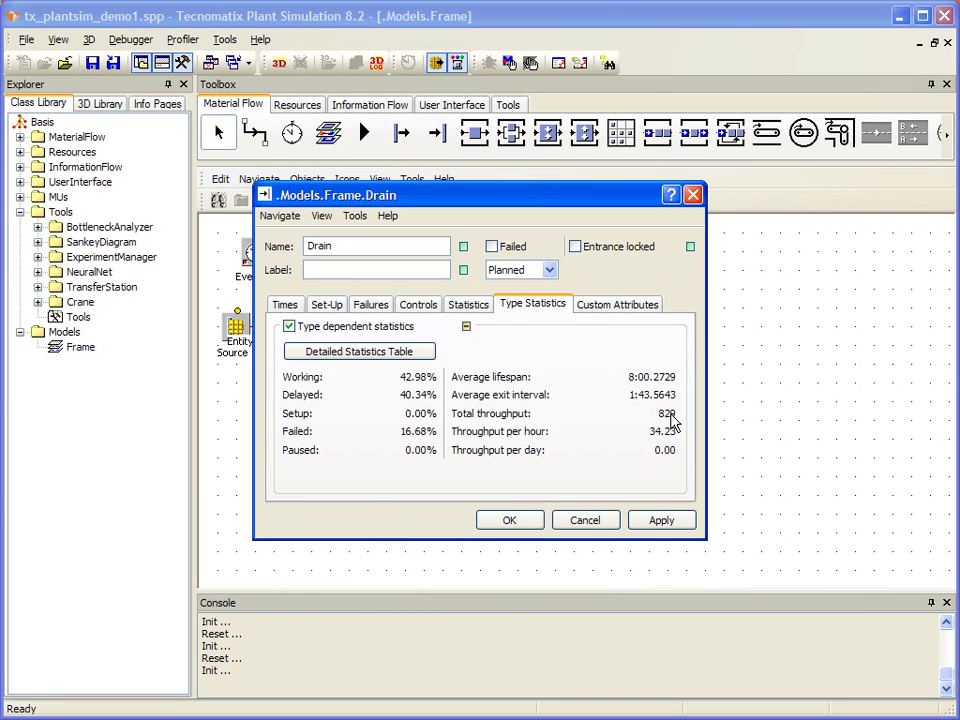
{"action": "left_click", "coordinate": [509, 520]}
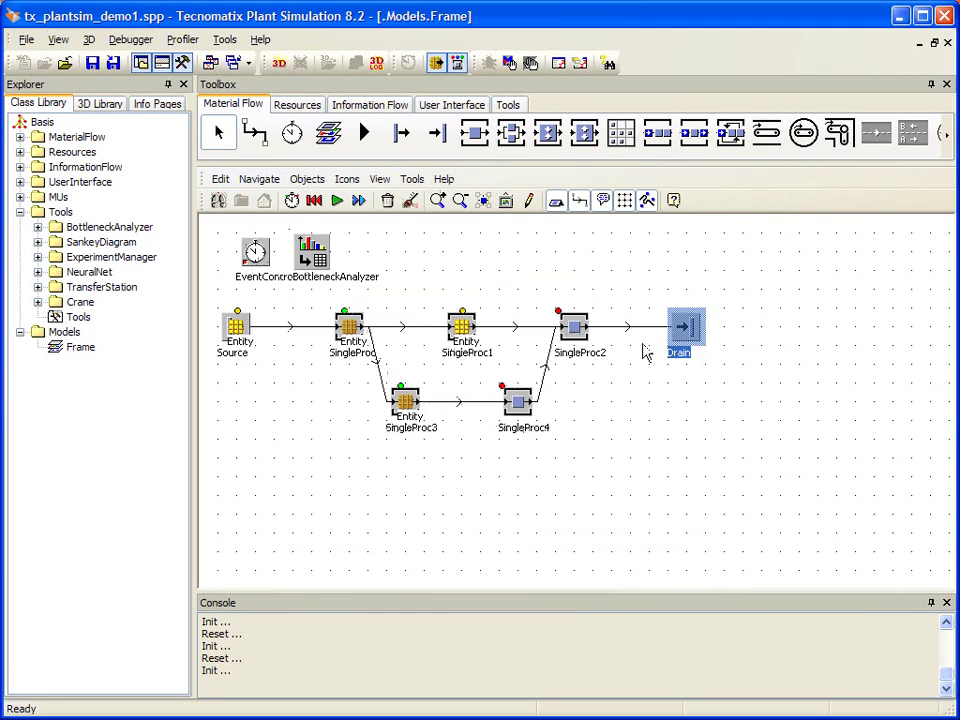